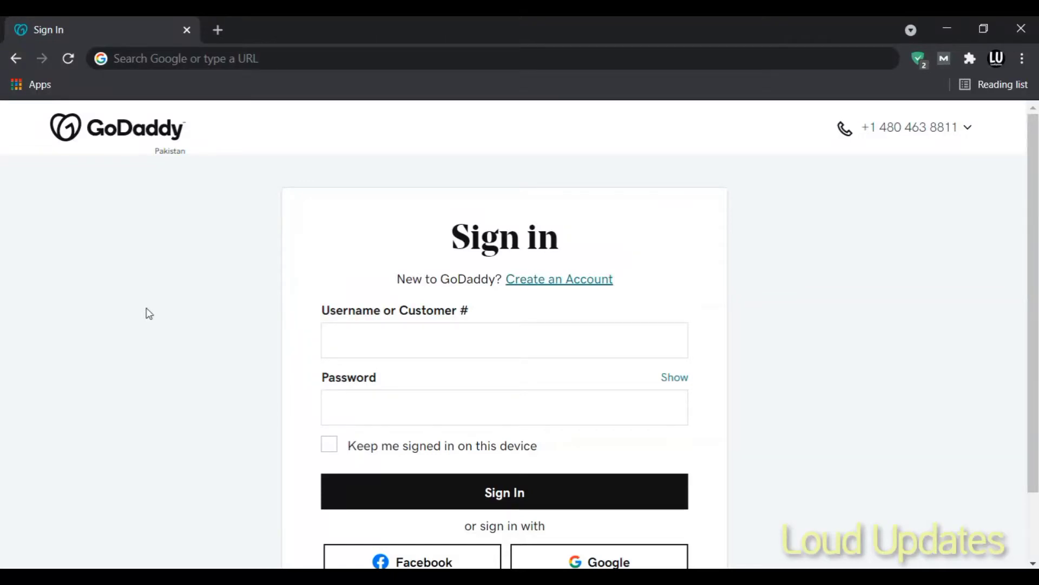
Sign in to GoDaddy with the saved autofill username
scroll(132, 303, "down", 2)
scroll(132, 302, "up", 2)
scroll(132, 302, "down", 2)
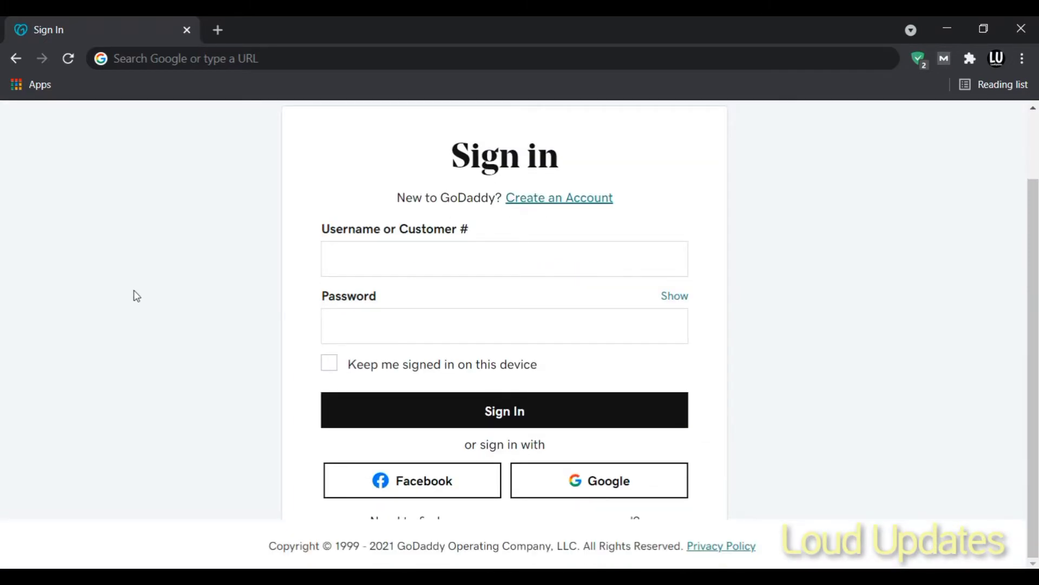
left_click(348, 259)
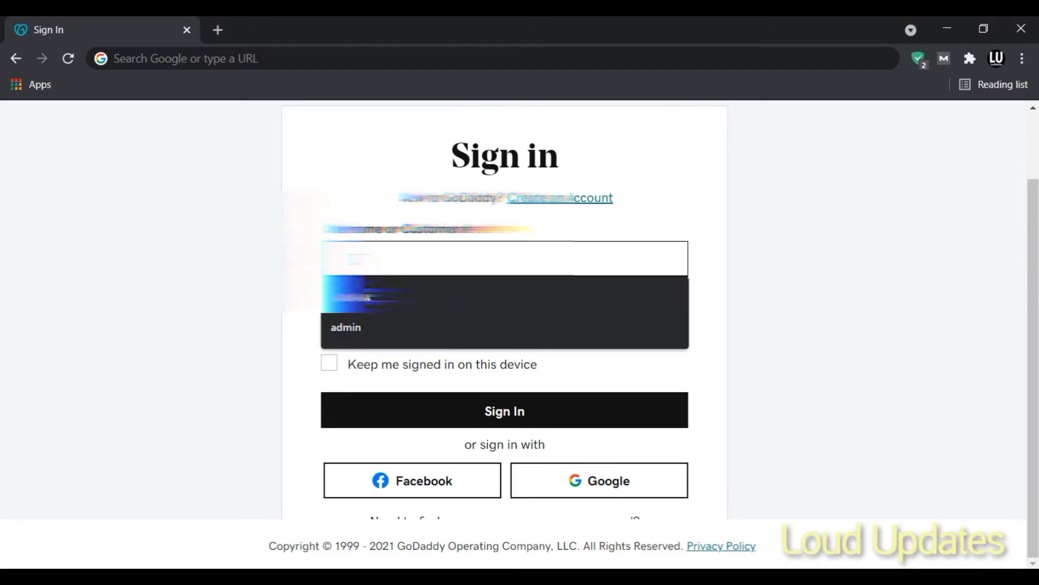
left_click(362, 303)
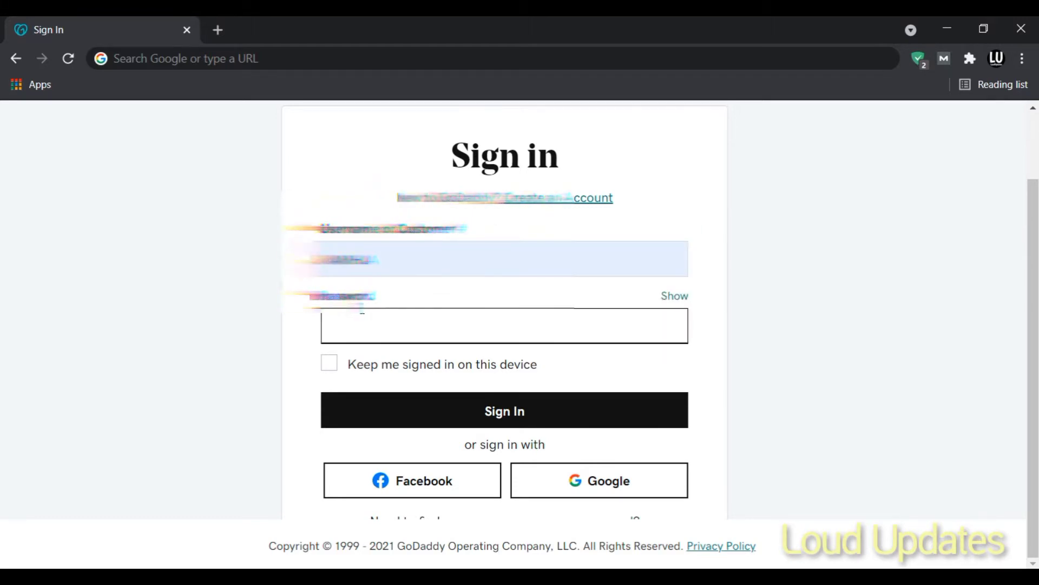
left_click(424, 413)
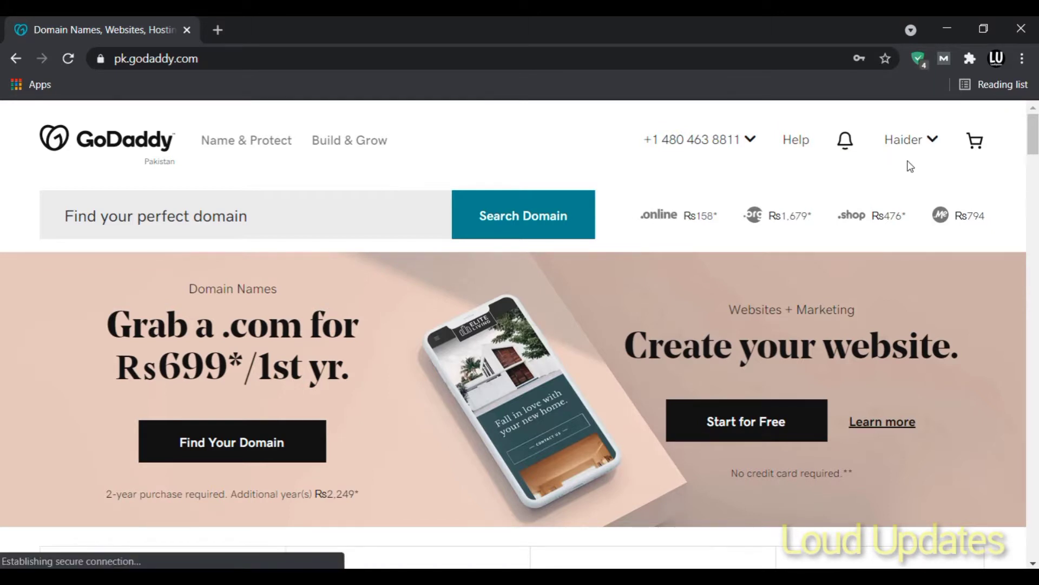
Open Renewals & Billing from the account name menu to view subscriptions
left_click(932, 143)
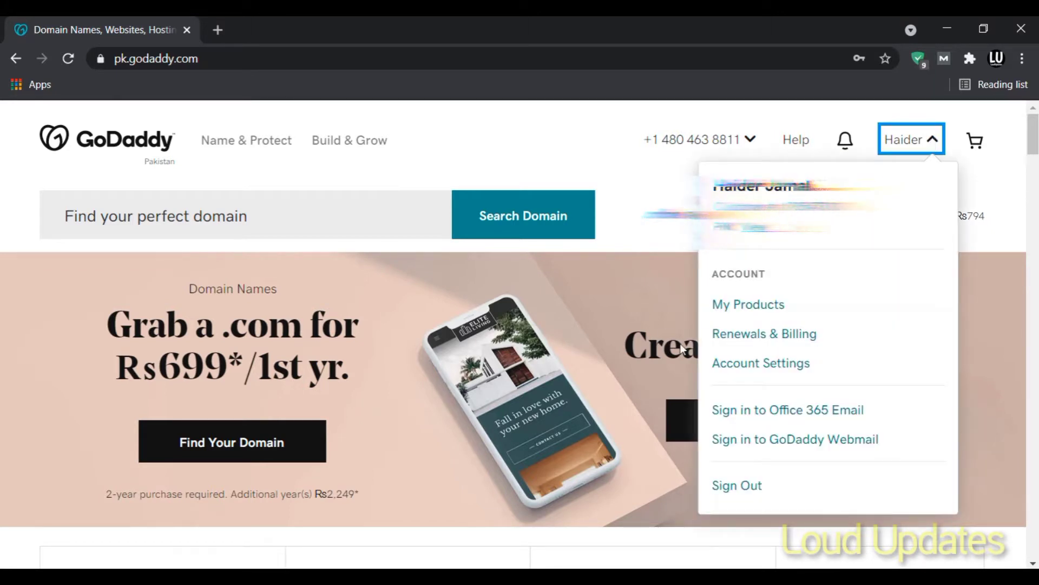
left_click(768, 340)
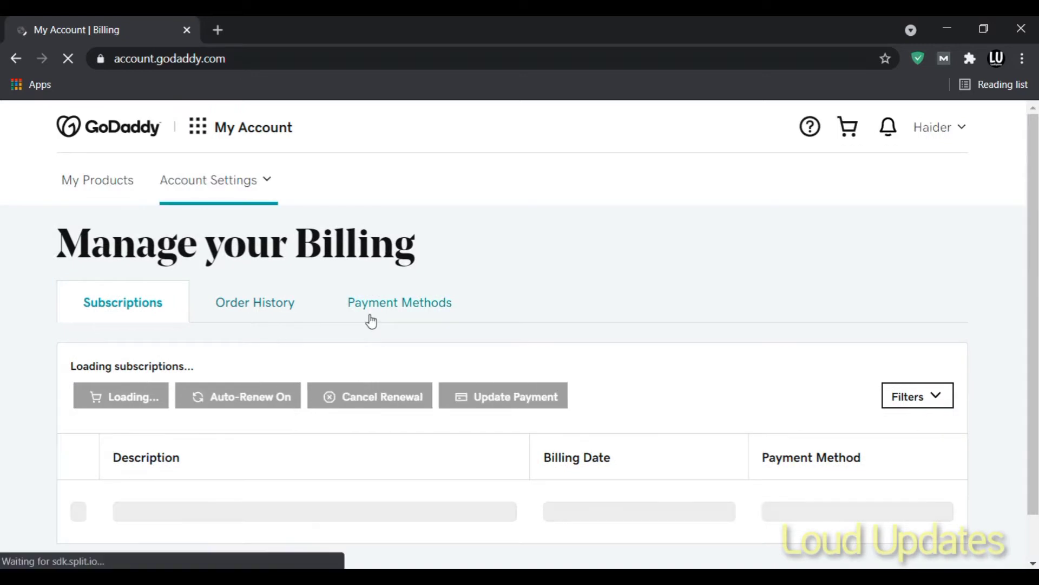
scroll(370, 321, "down", 1)
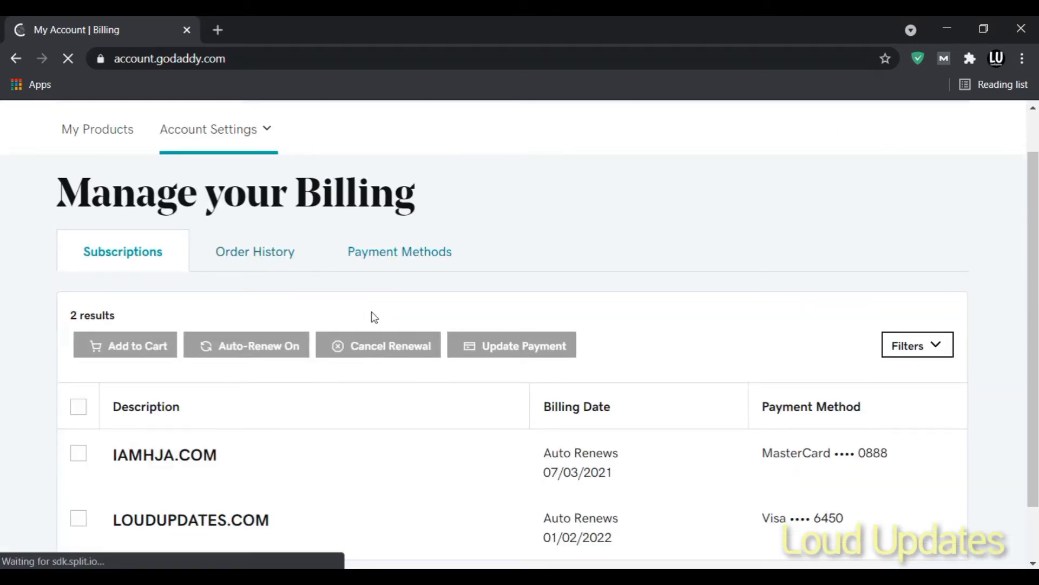
scroll(371, 320, "down", 2)
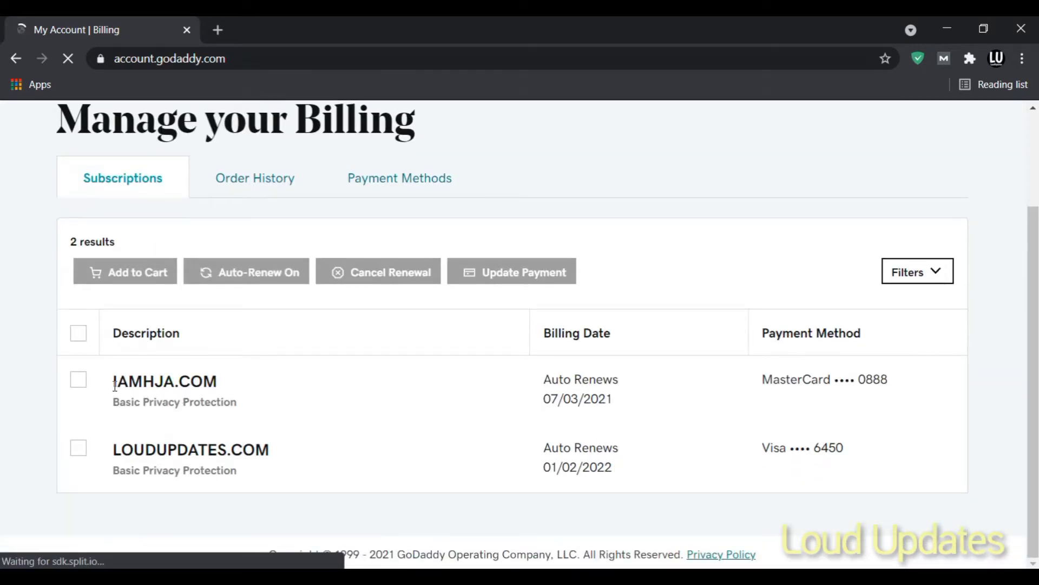
Review the IAMHJA.COM and LOUDUPDATES.COM subscription entries, including LOUDUPDATES.COM's privacy protection
left_click_drag(113, 379, 281, 456)
left_click(282, 456)
left_click_drag(113, 380, 218, 383)
left_click(106, 466)
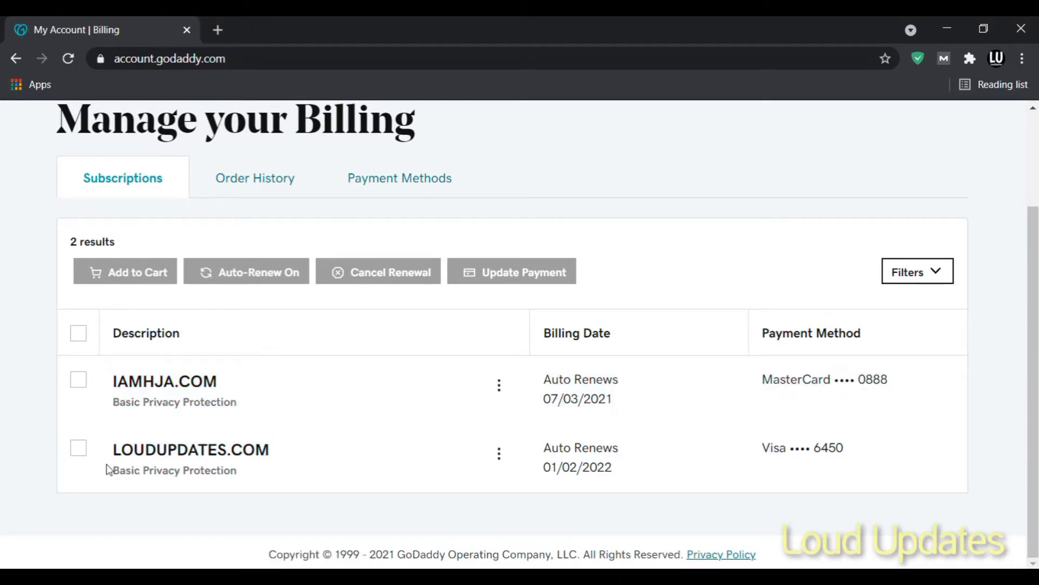
left_click_drag(120, 449, 238, 470)
left_click(272, 440)
Check IAMHJA.COM's Auto Renews status, renewal date and paying card
left_click_drag(544, 379, 616, 381)
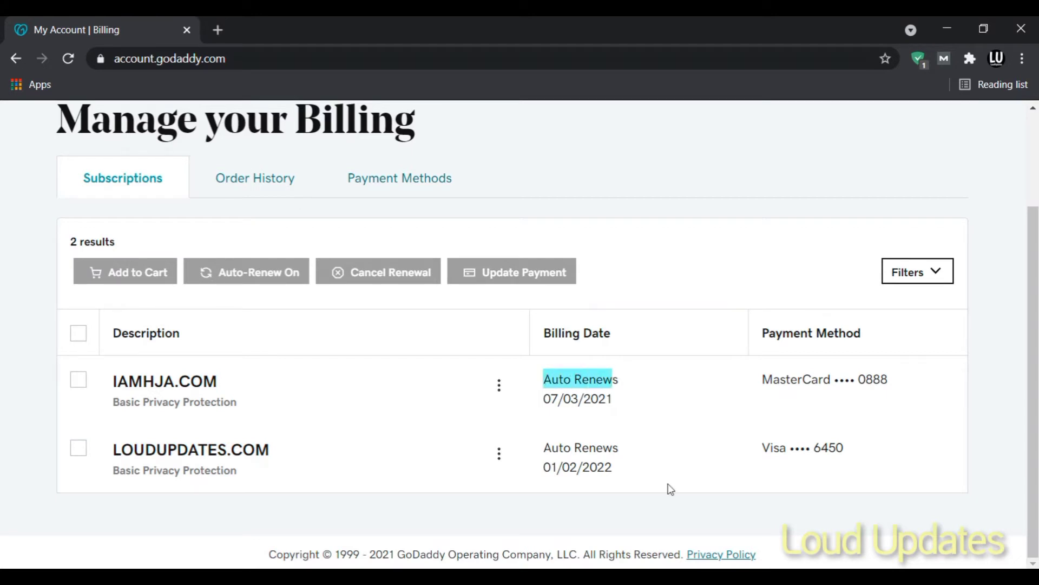
left_click(559, 427)
left_click_drag(544, 399, 587, 399)
left_click(602, 404)
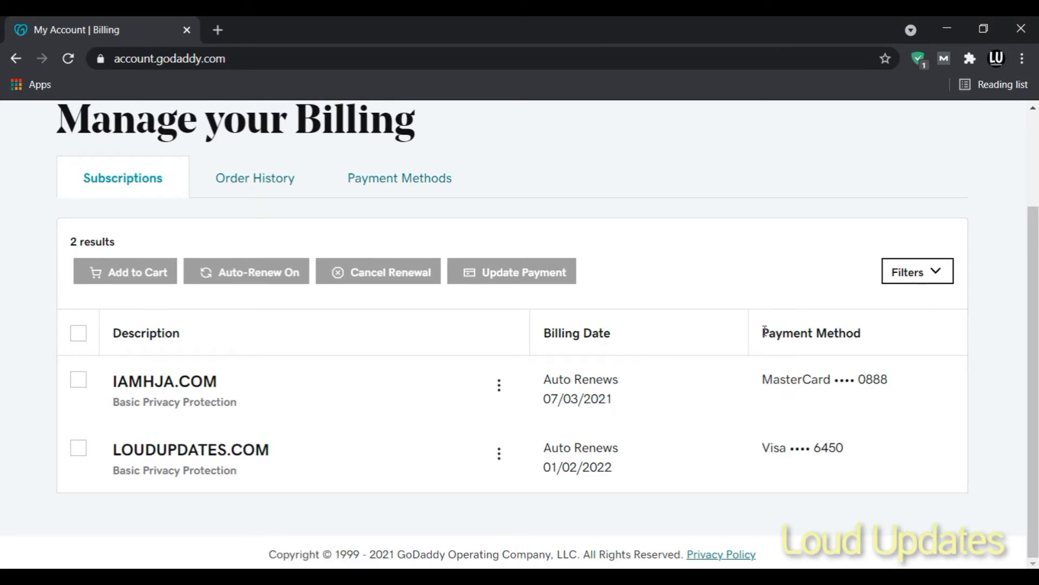
left_click_drag(758, 379, 893, 397)
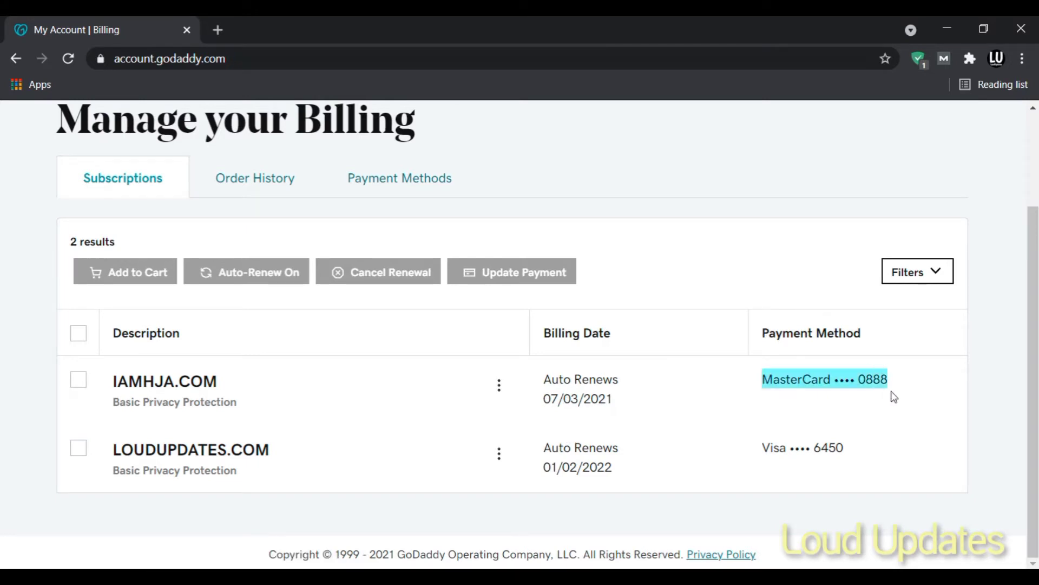
left_click(991, 429)
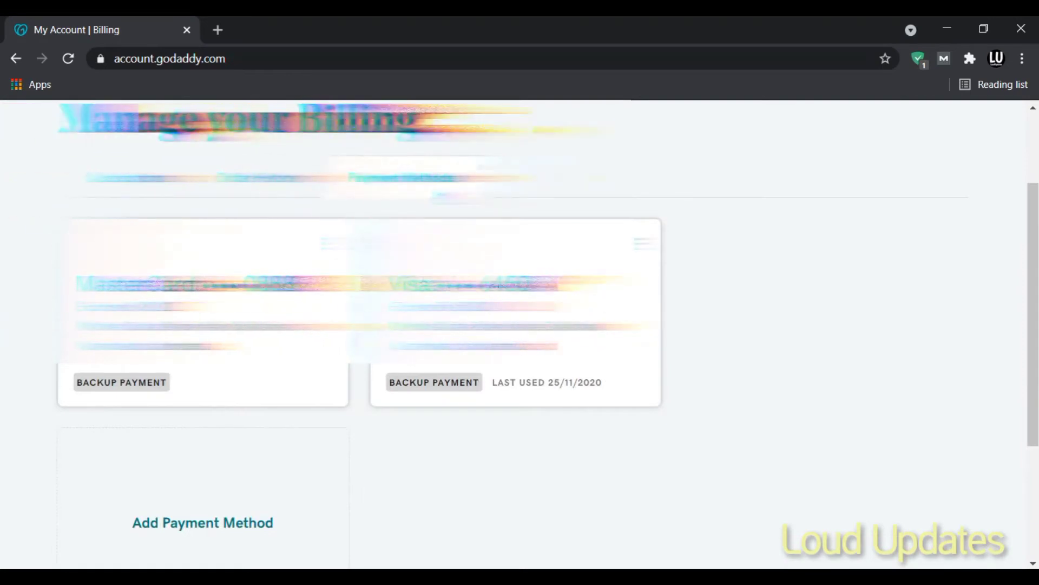
Open the add payment method form, then close it and return to Subscriptions
scroll(124, 333, "down", 4)
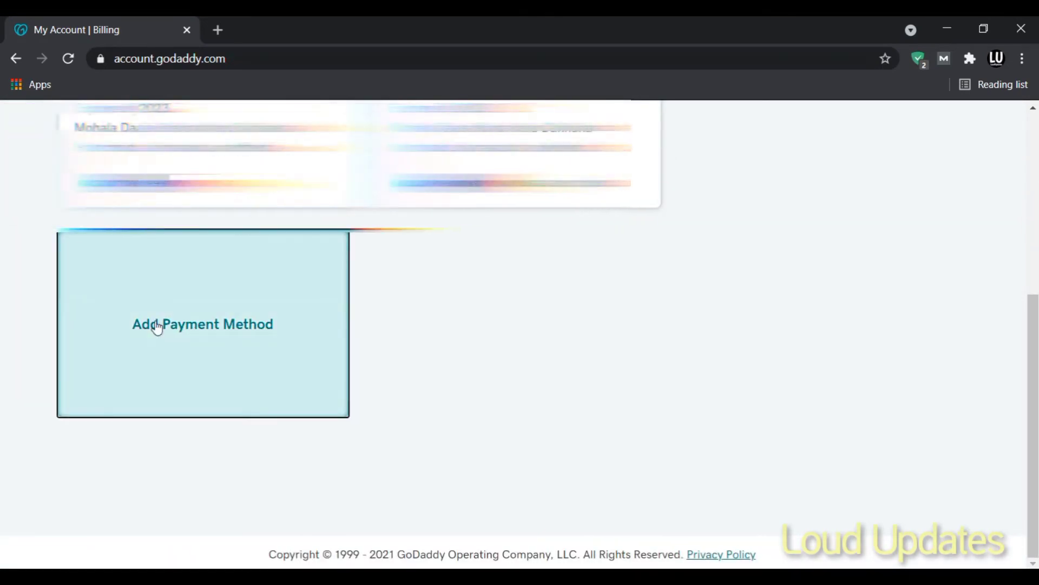
left_click(216, 336)
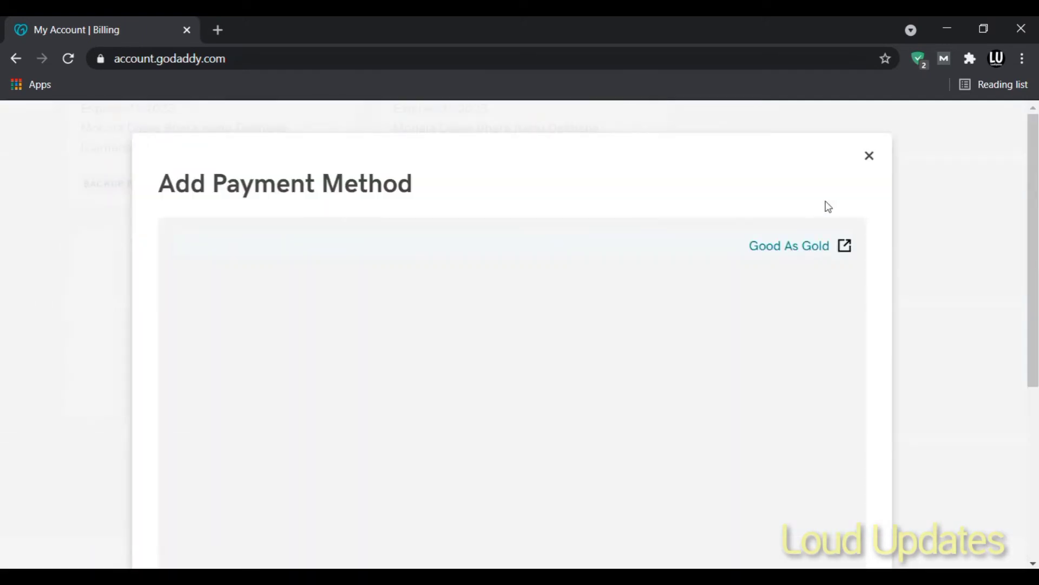
scroll(352, 404, "down", 3)
scroll(354, 410, "down", 3)
scroll(791, 204, "up", 5)
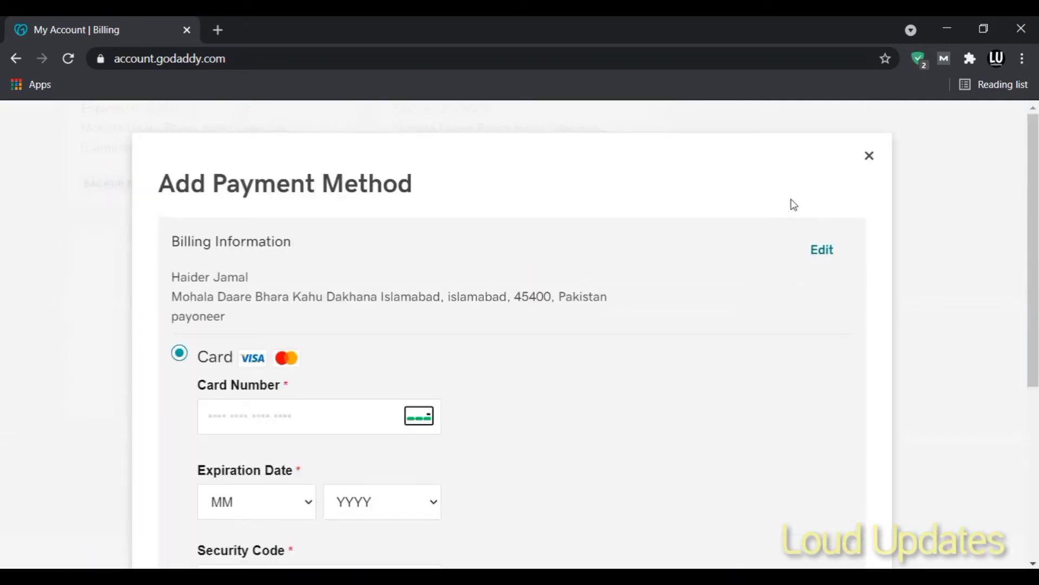
left_click(868, 157)
scroll(381, 278, "up", 6)
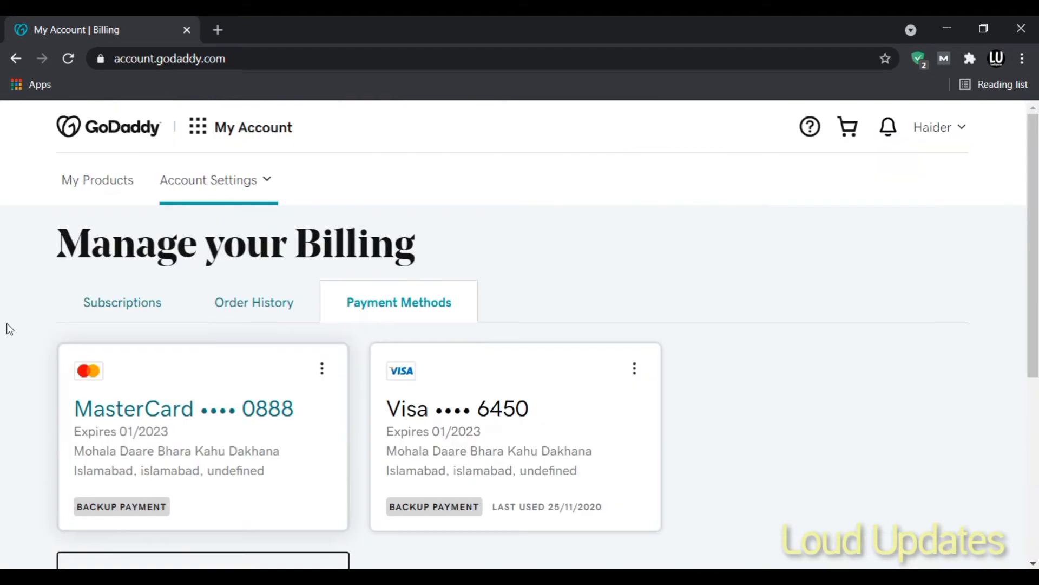
left_click(118, 308)
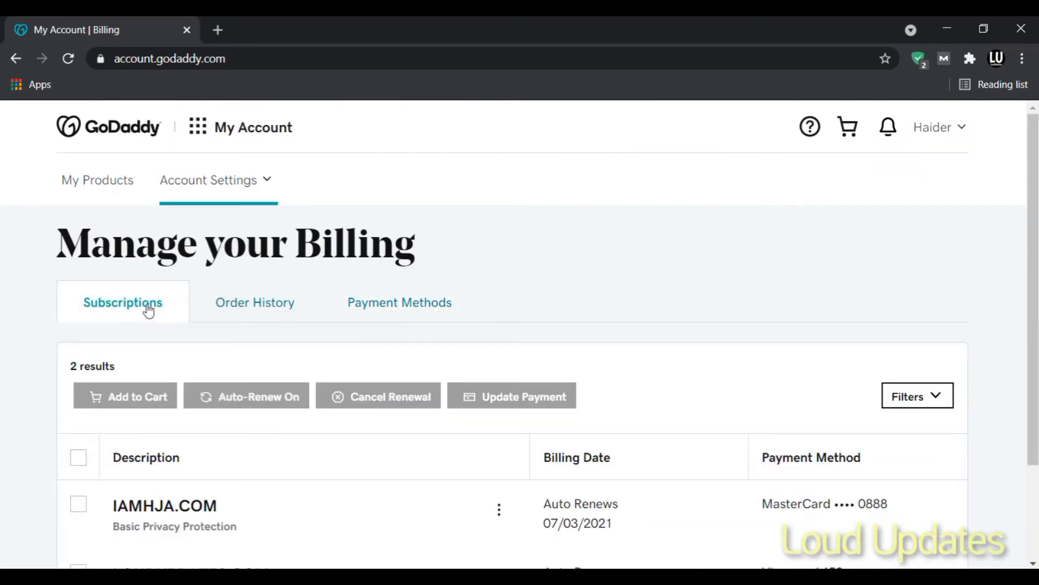
scroll(141, 320, "down", 2)
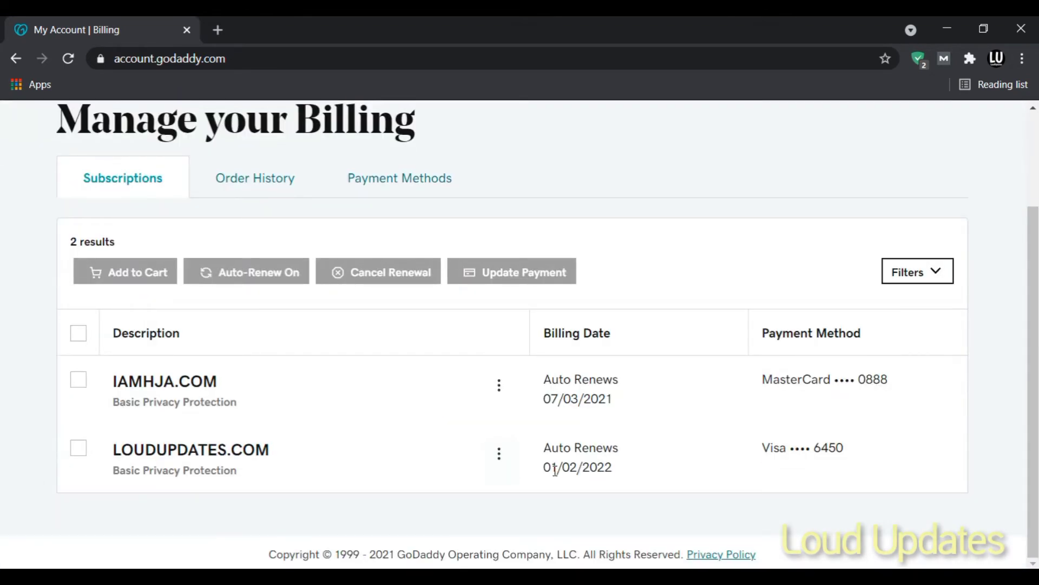
Review LOUDUPDATES.COM's Basic Privacy Protection and 01/02/2022 renewal date, then IAMHJA.COM's details
left_click_drag(120, 467, 260, 480)
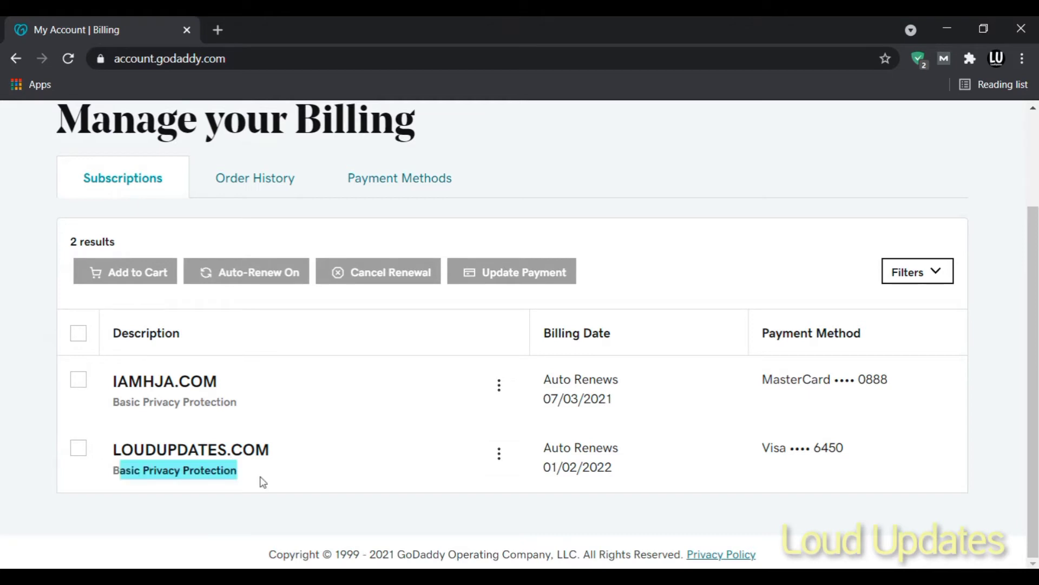
left_click(441, 499)
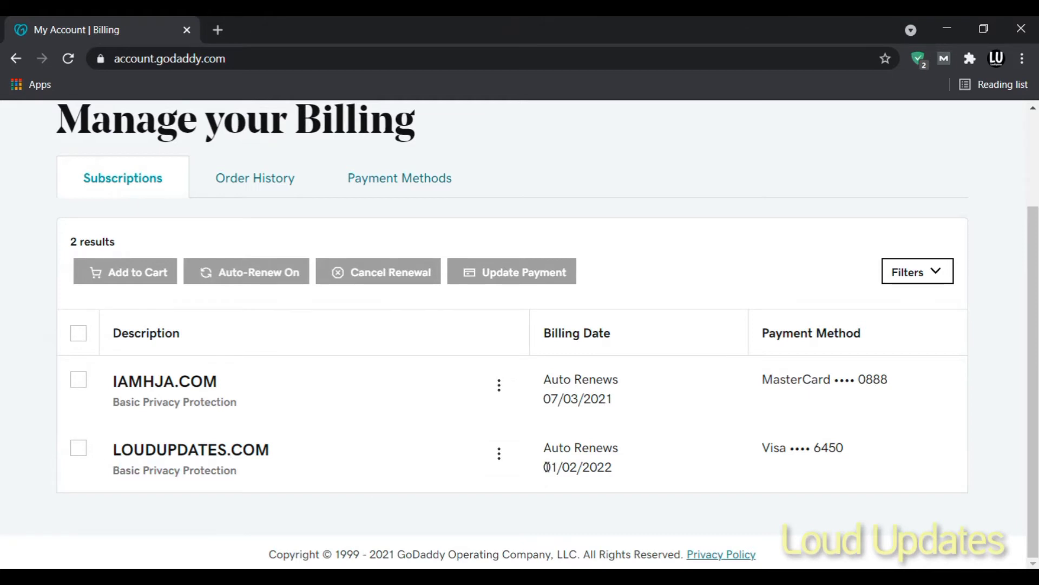
left_click_drag(547, 467, 615, 474)
left_click(545, 520)
left_click_drag(115, 381, 636, 404)
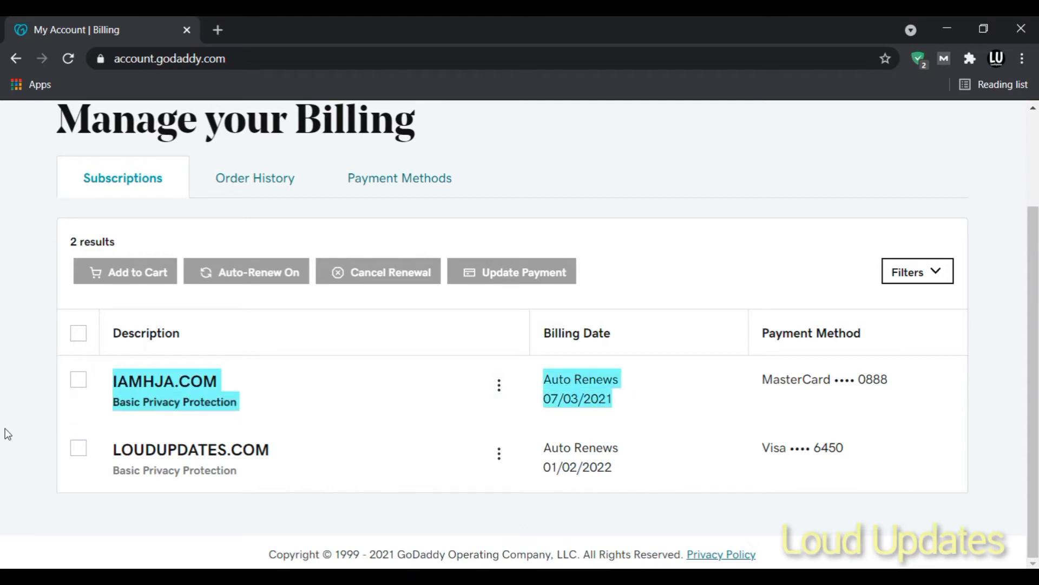
left_click(76, 405)
Add the IAMHJA.COM renewal to the basket with a 1 Year term and go to the cart
left_click(79, 384)
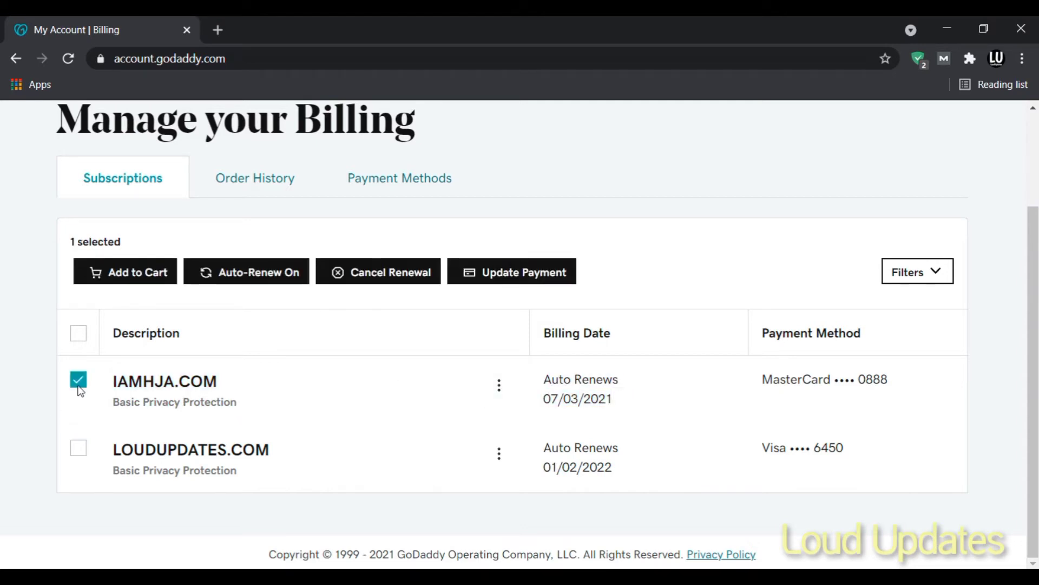
left_click(121, 276)
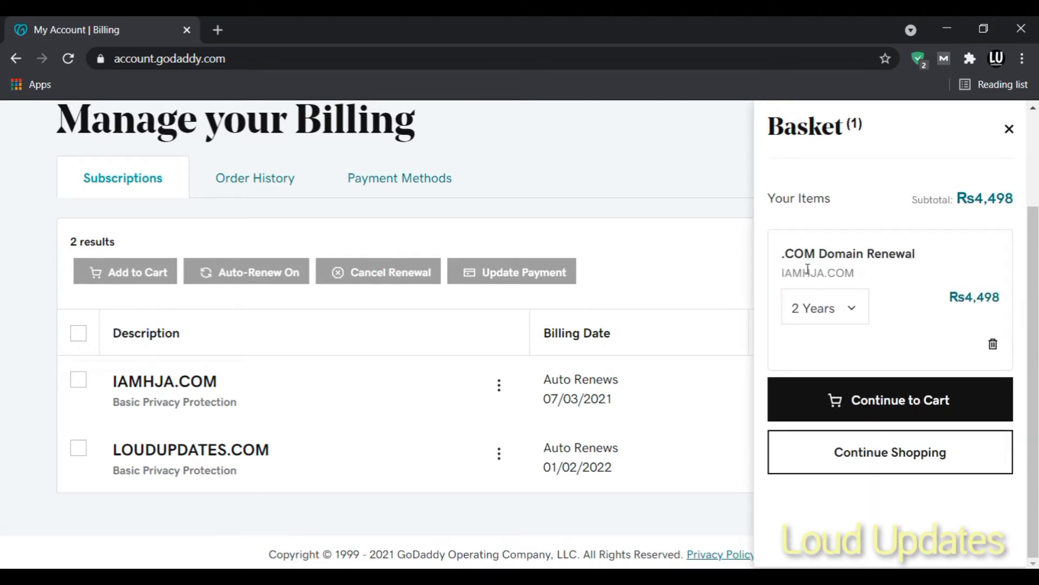
left_click(823, 316)
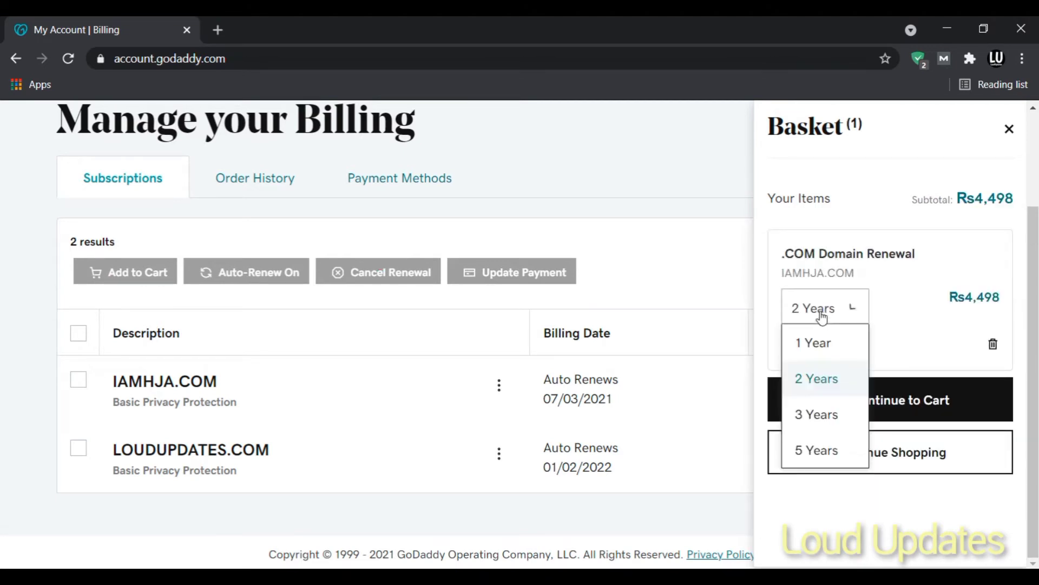
left_click(817, 343)
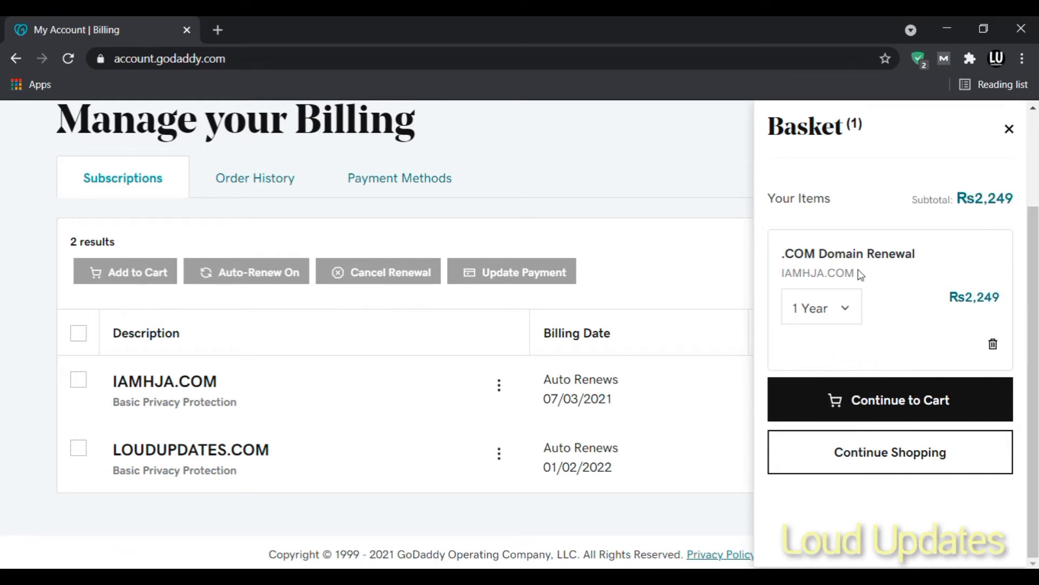
left_click(874, 402)
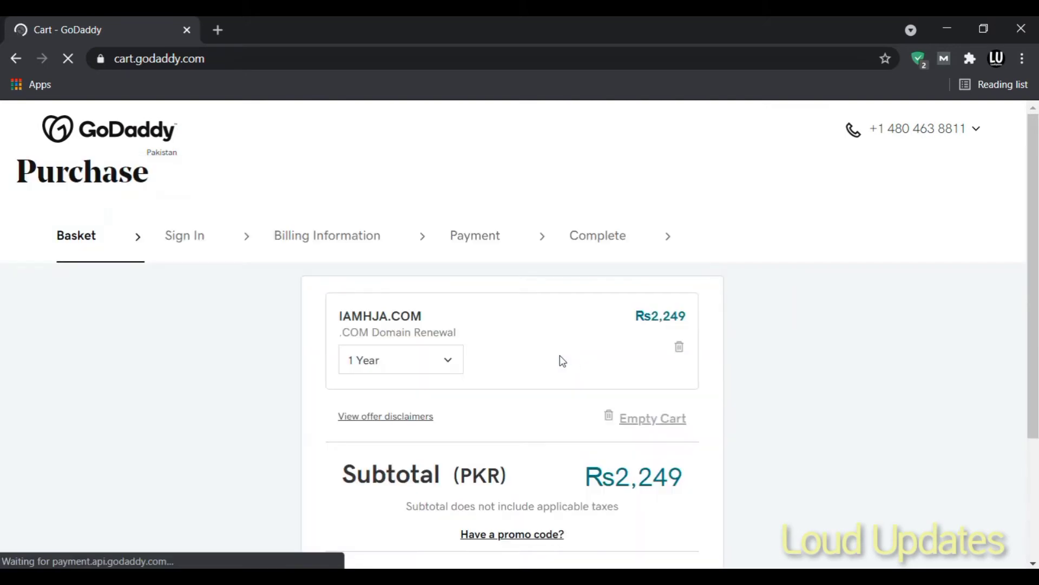
Confirm the IAMHJA.COM renewal term in the cart stays at 1 Year
scroll(425, 374, "down", 2)
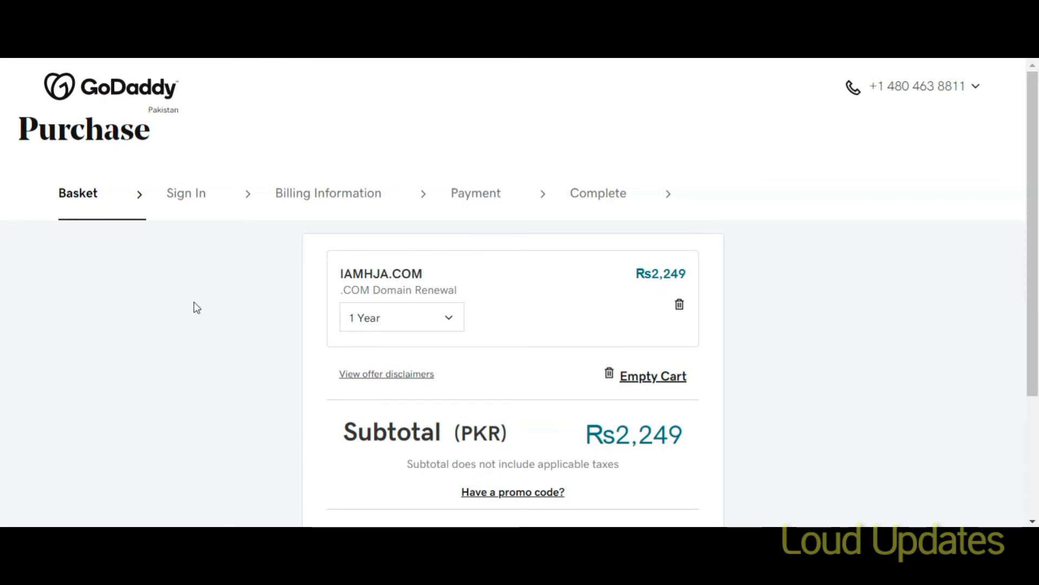
scroll(194, 301, "down", 3)
scroll(447, 379, "up", 3)
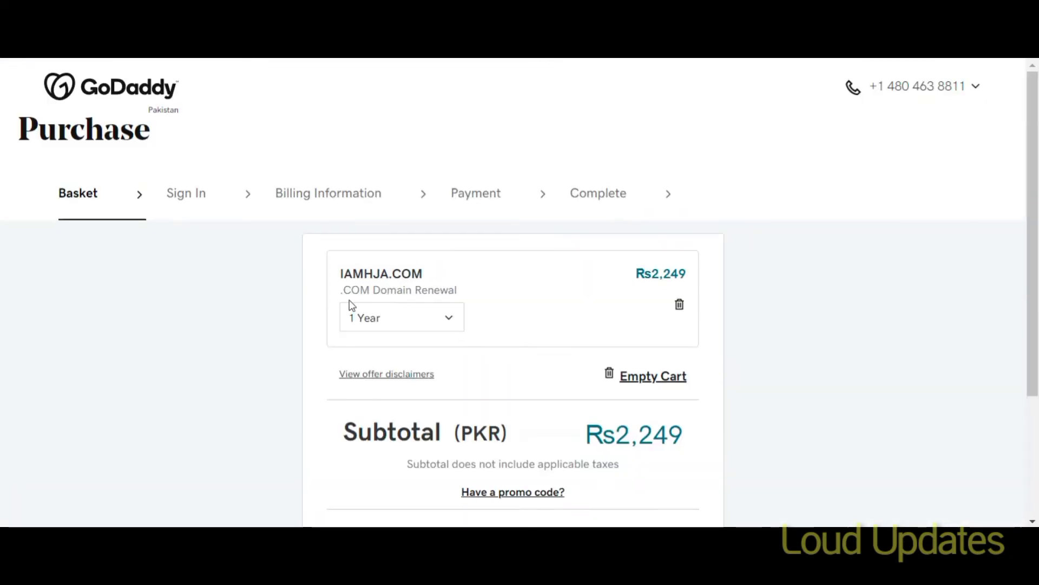
left_click_drag(340, 275, 428, 285)
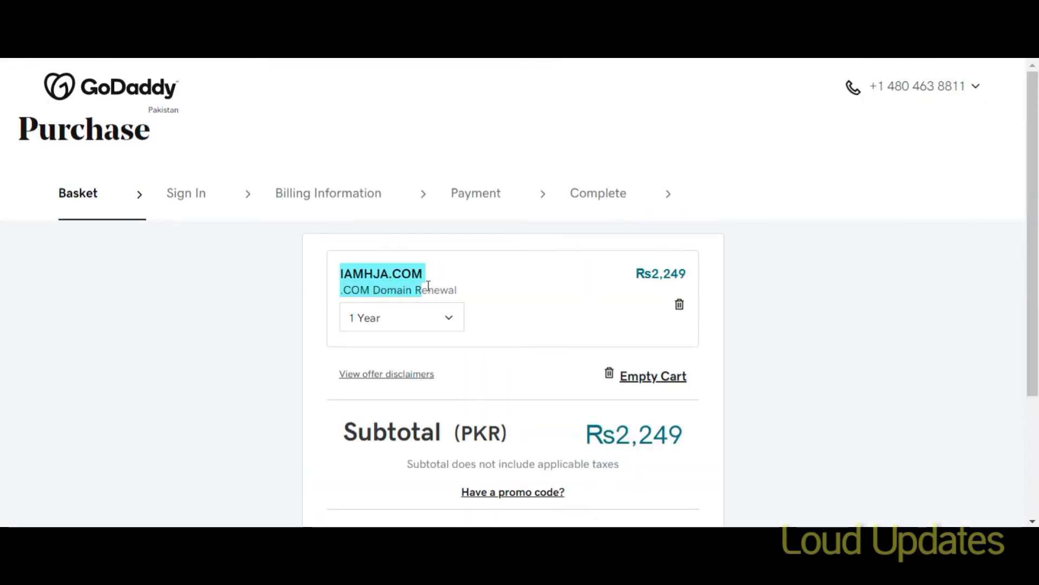
left_click(425, 327)
left_click(538, 317)
Check out and reach the Payment step with the saved MasterCard selected
scroll(515, 308, "down", 3)
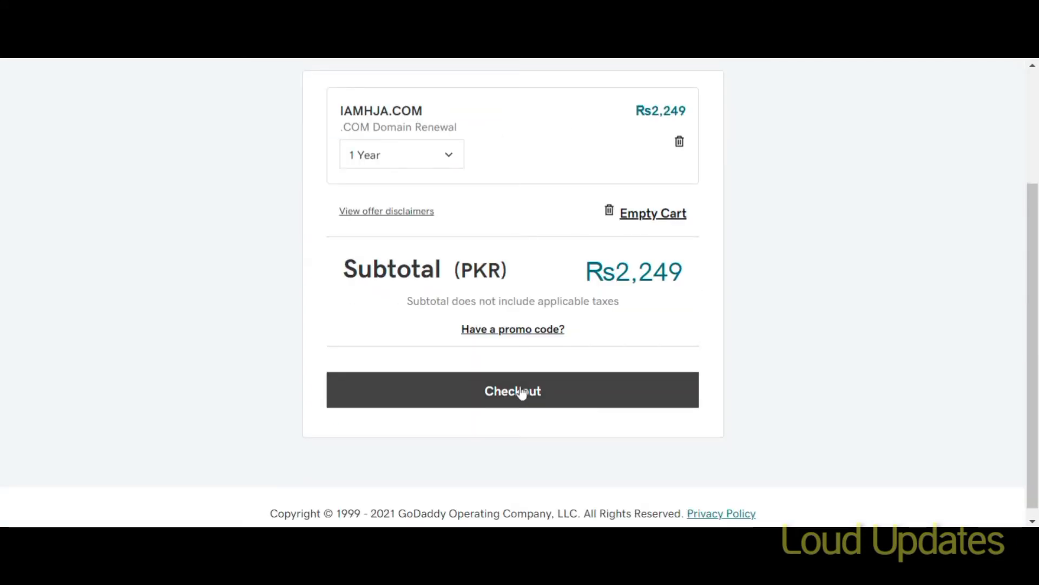
left_click(521, 392)
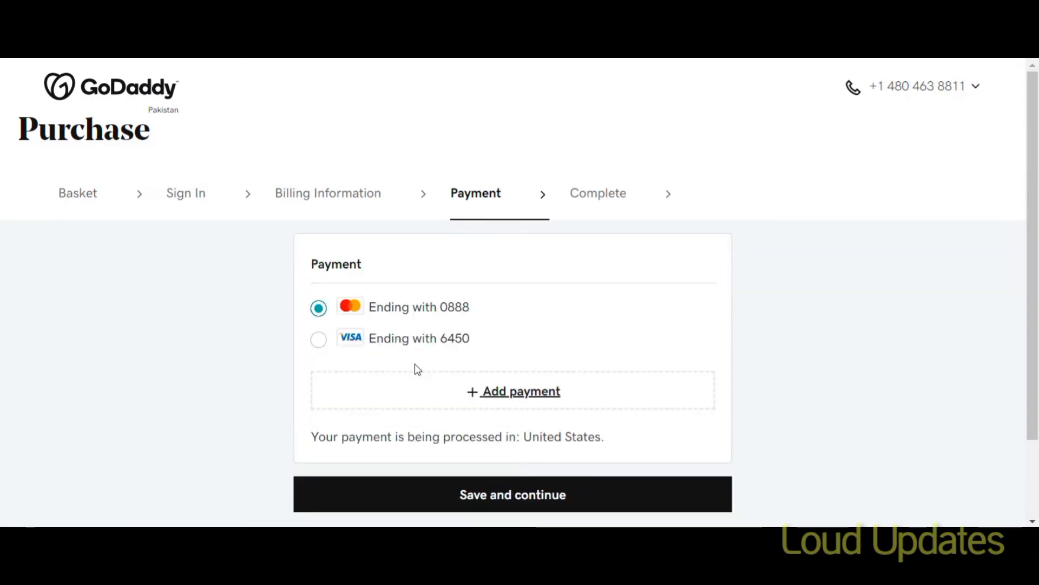
left_click_drag(319, 259, 383, 268)
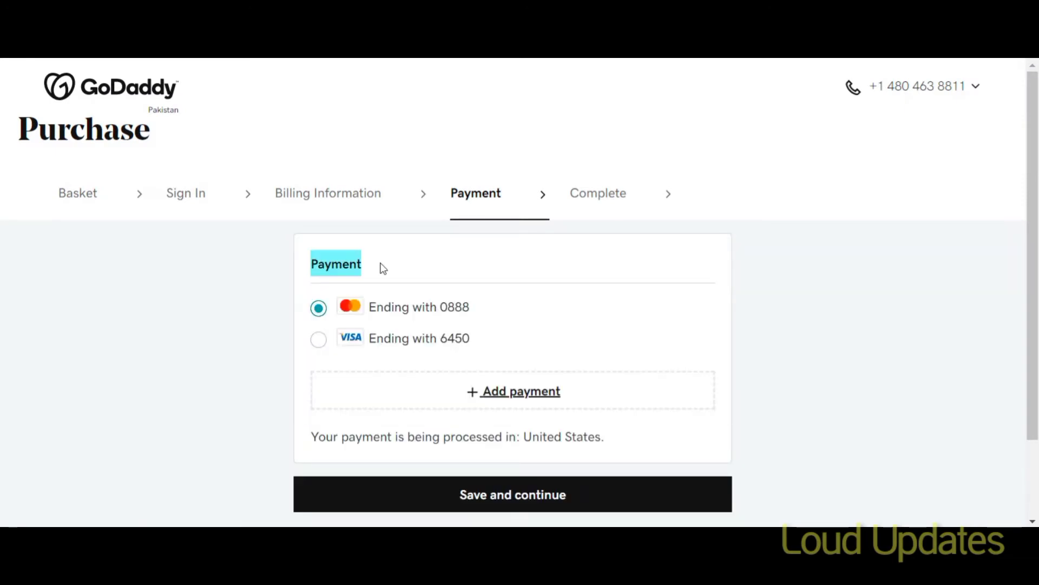
left_click(273, 301)
scroll(441, 305, "down", 2)
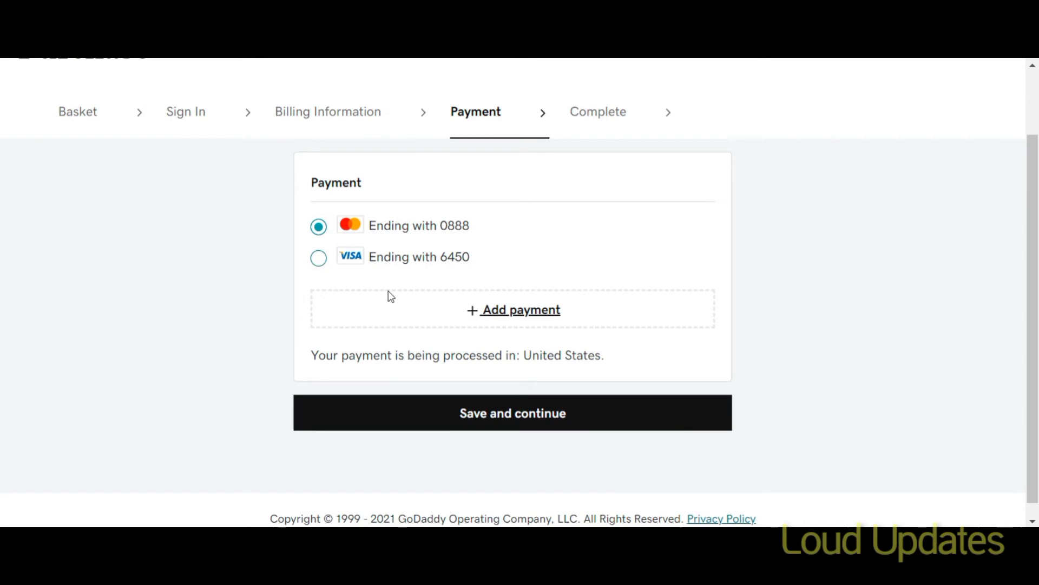
Continue with the saved card and check the Rs2,278 order total
left_click(478, 422)
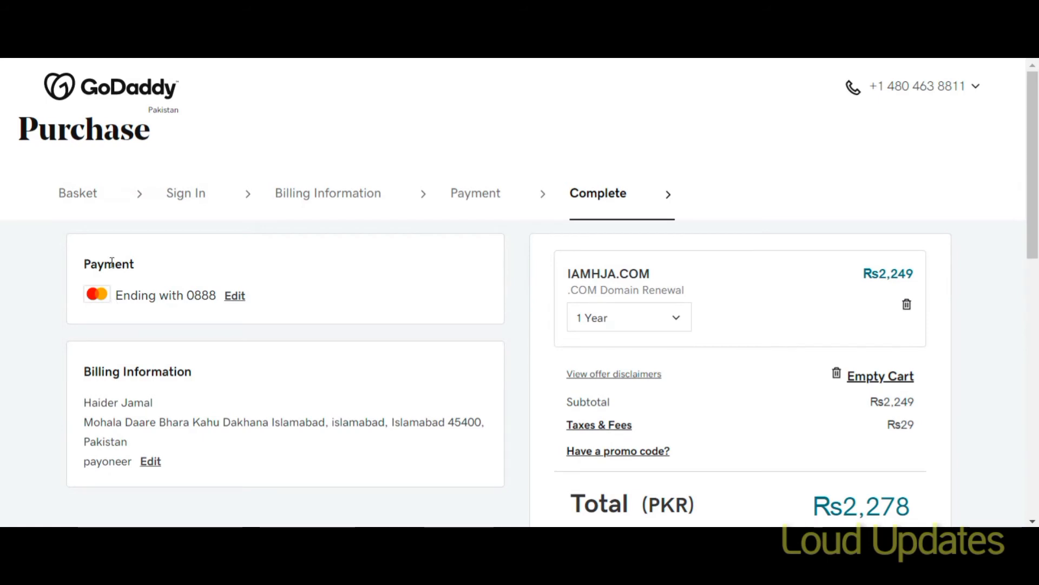
scroll(653, 295, "down", 1)
scroll(653, 295, "down", 4)
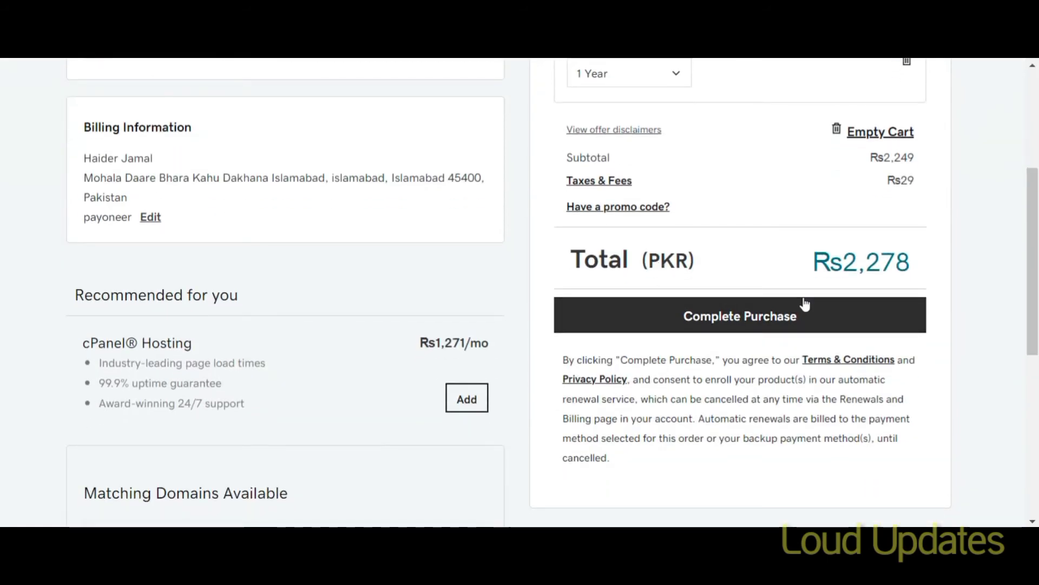
left_click_drag(814, 262, 914, 268)
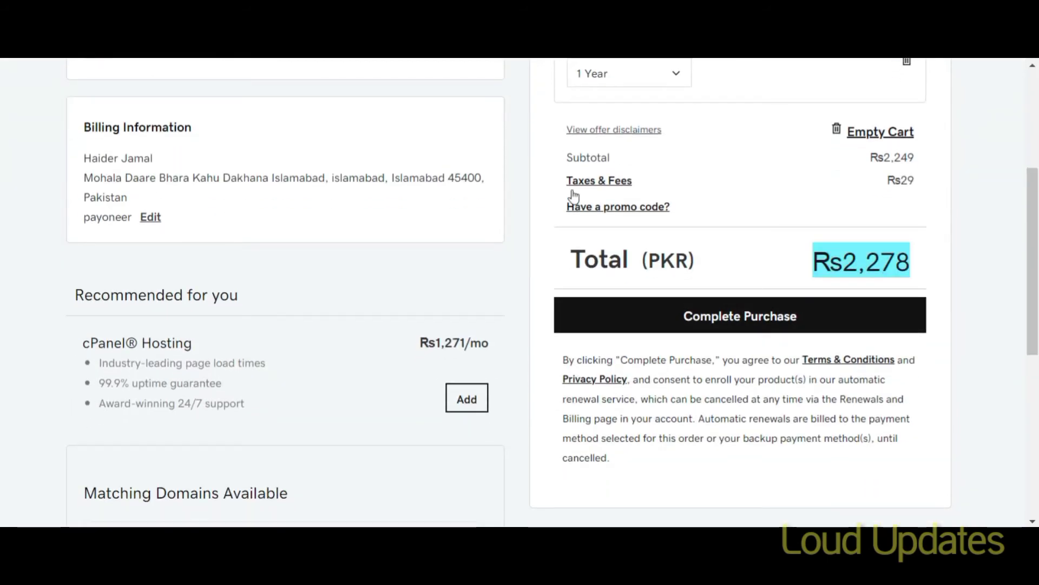
left_click(888, 183)
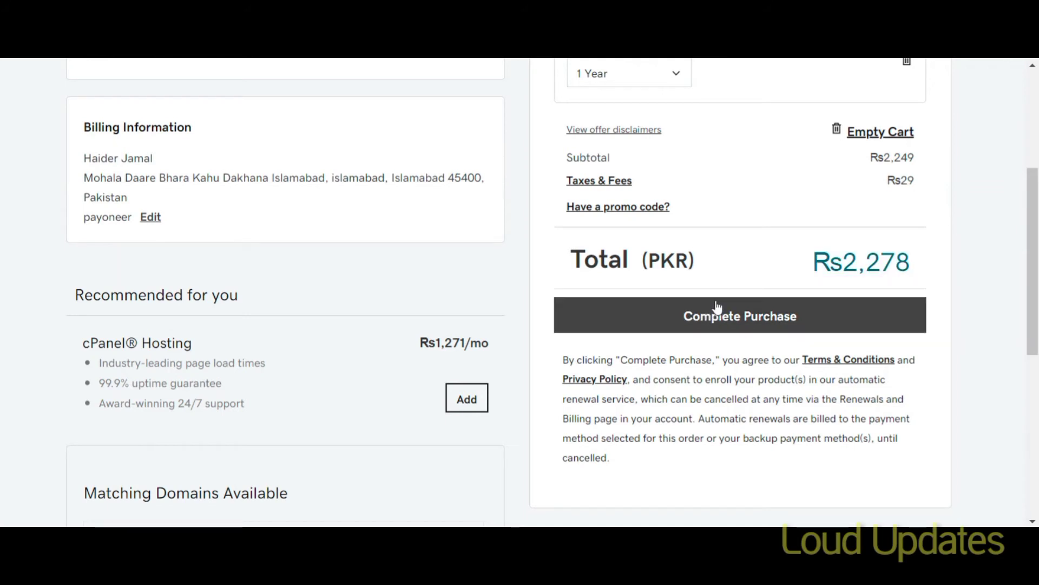
Review the order summary and complete the IAMHJA.COM renewal purchase
scroll(719, 307, "up", 4)
scroll(720, 302, "down", 4)
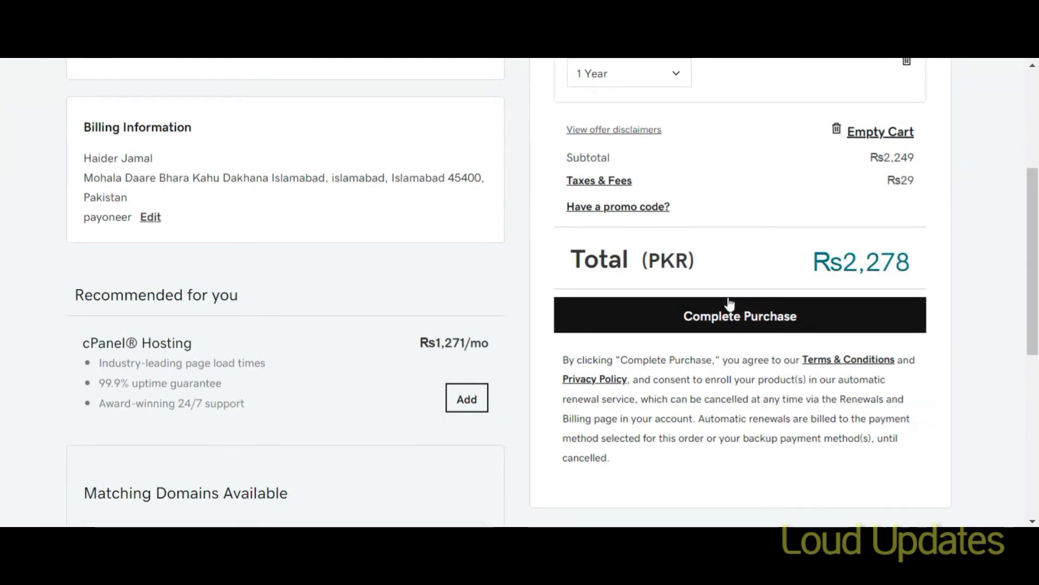
scroll(733, 304, "up", 2)
scroll(792, 266, "up", 2)
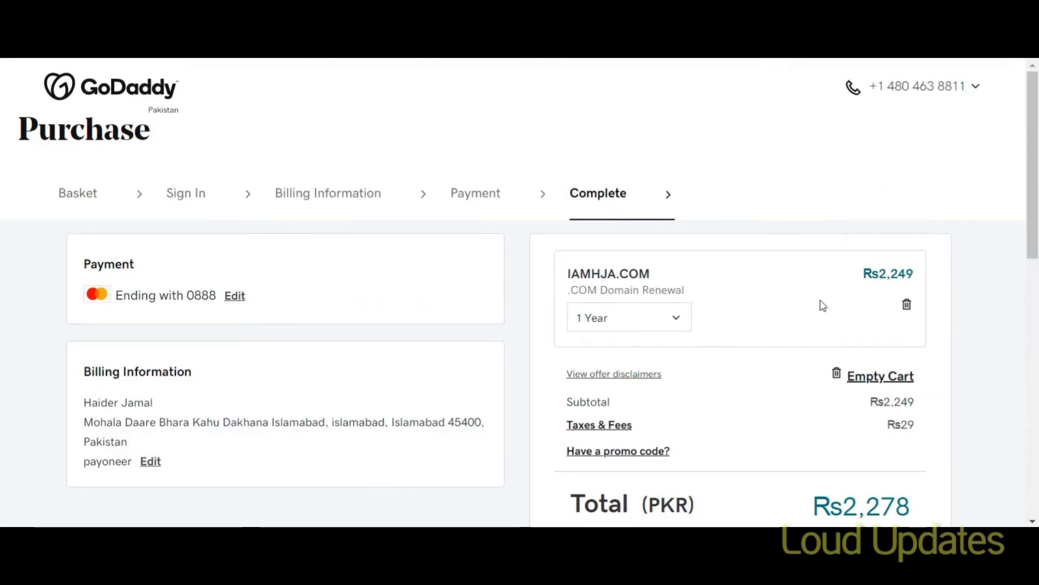
scroll(845, 341, "down", 1)
scroll(911, 234, "up", 2)
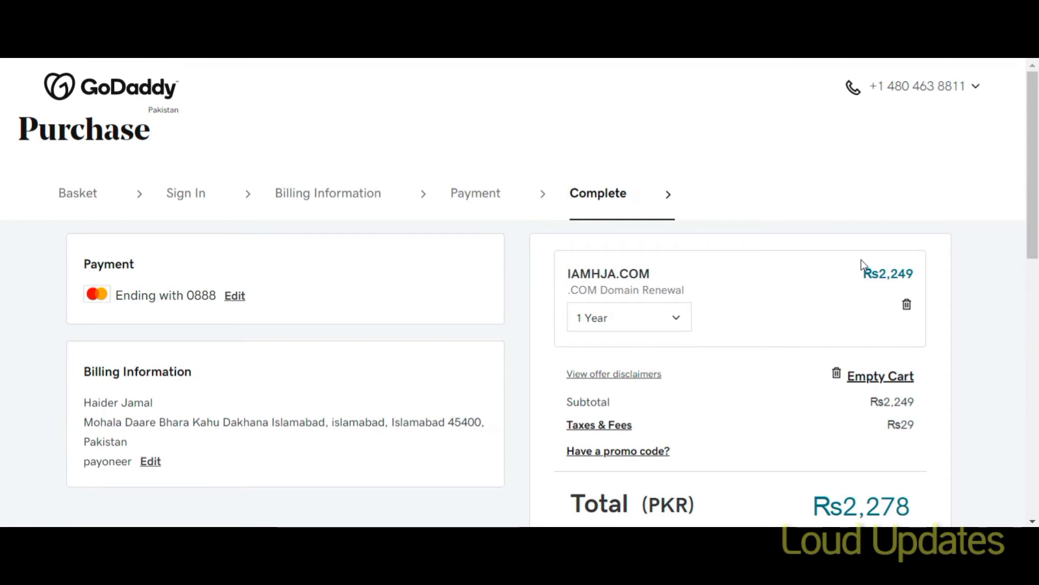
scroll(862, 266, "down", 4)
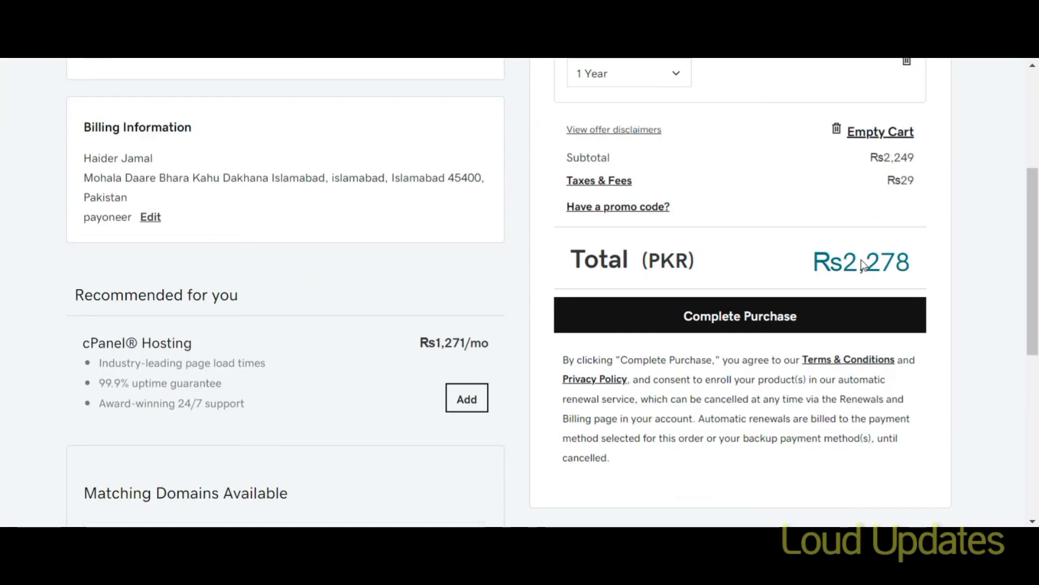
scroll(798, 301, "up", 1)
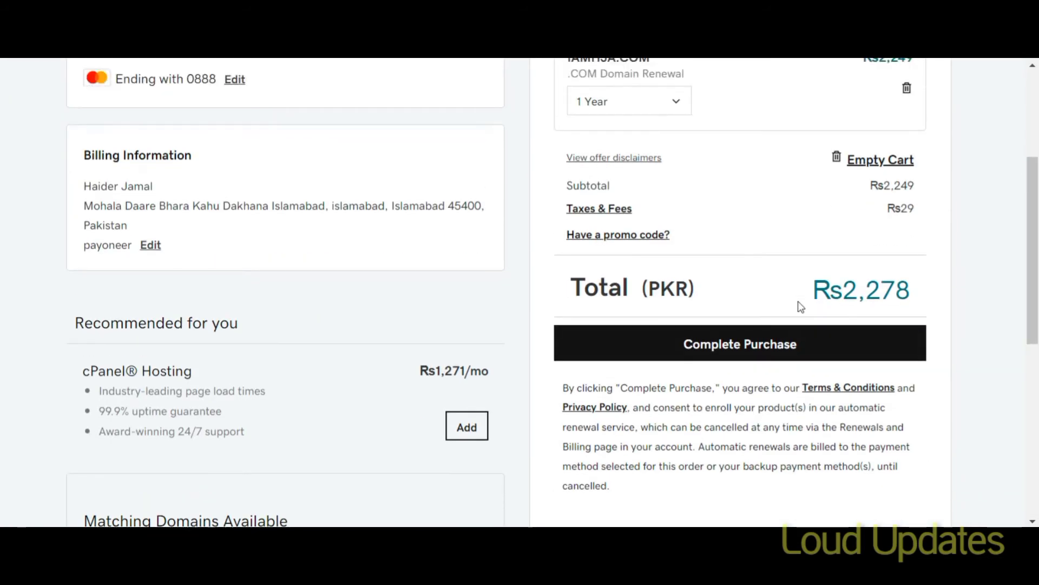
left_click(746, 398)
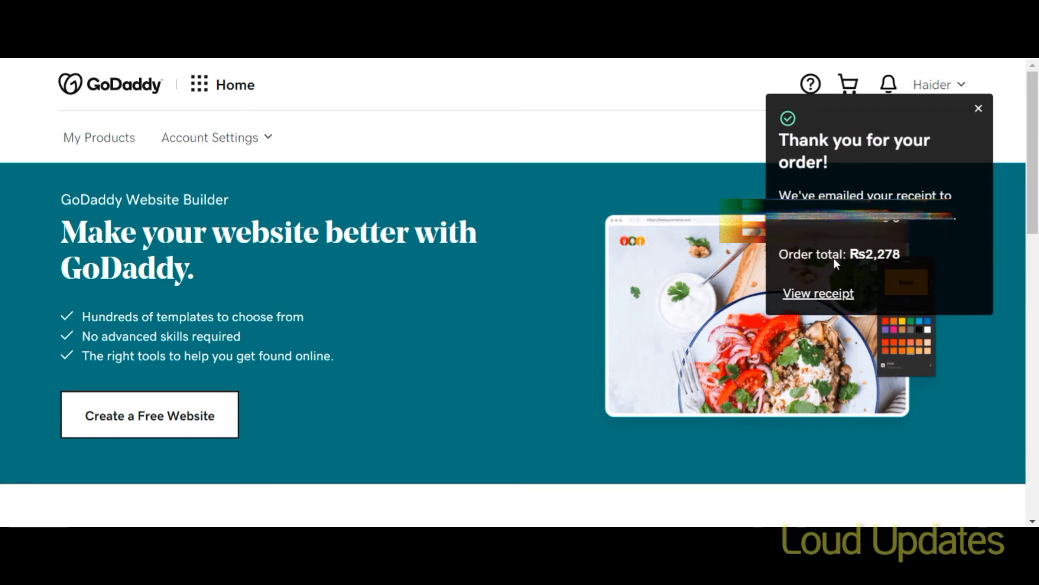
Open the receipt and check the newest order's Rs2,278 amount and order number
left_click(812, 296)
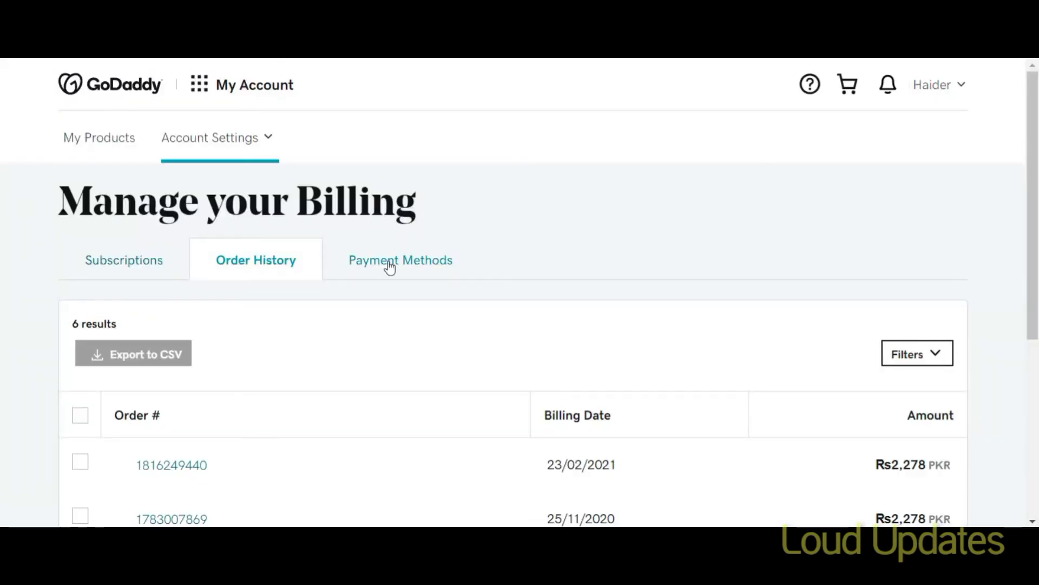
scroll(529, 308, "down", 3)
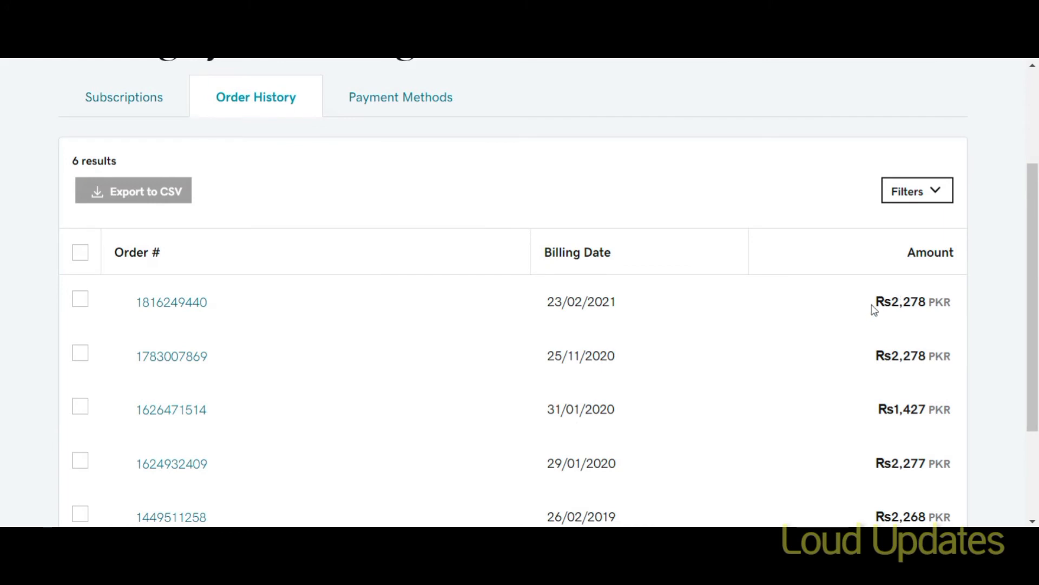
left_click_drag(872, 309, 948, 313)
left_click(122, 321)
left_click_drag(132, 310, 216, 309)
left_click(365, 269)
In Subscriptions, verify IAMHJA.COM now auto-renews on 07/03/2022
scroll(617, 277, "up", 3)
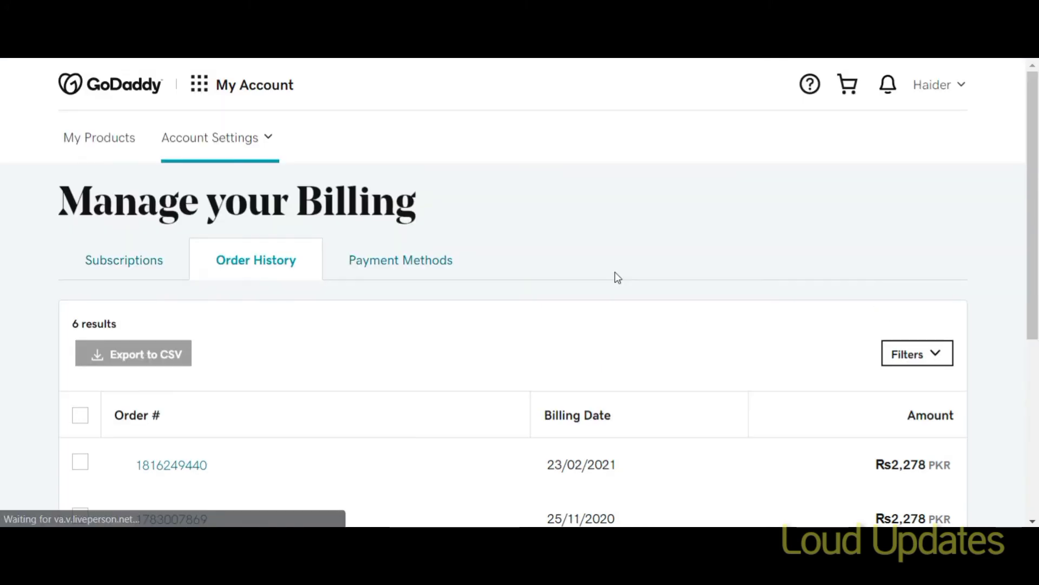
left_click(121, 267)
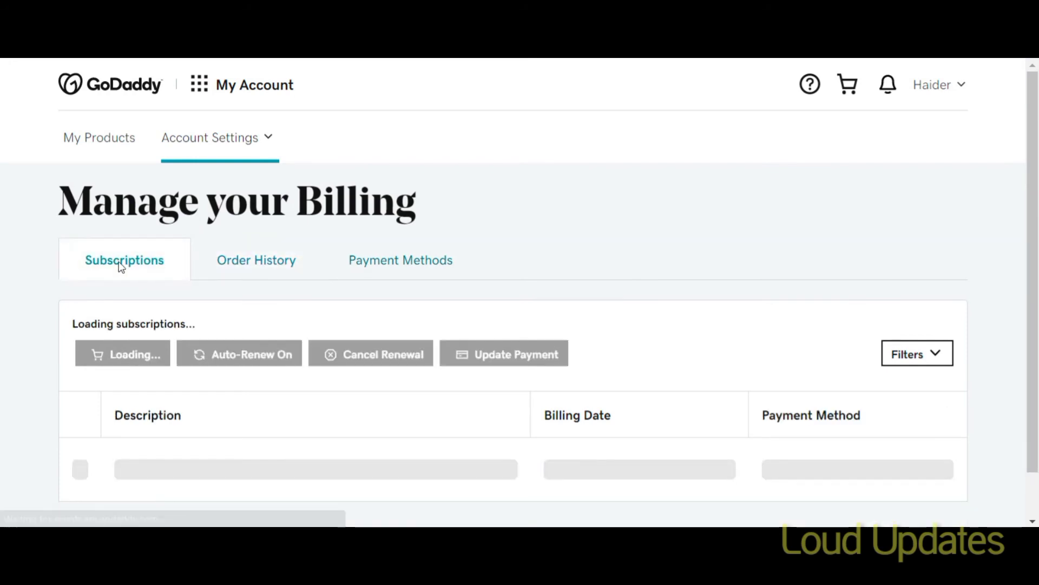
scroll(244, 291, "down", 1)
scroll(352, 290, "down", 1)
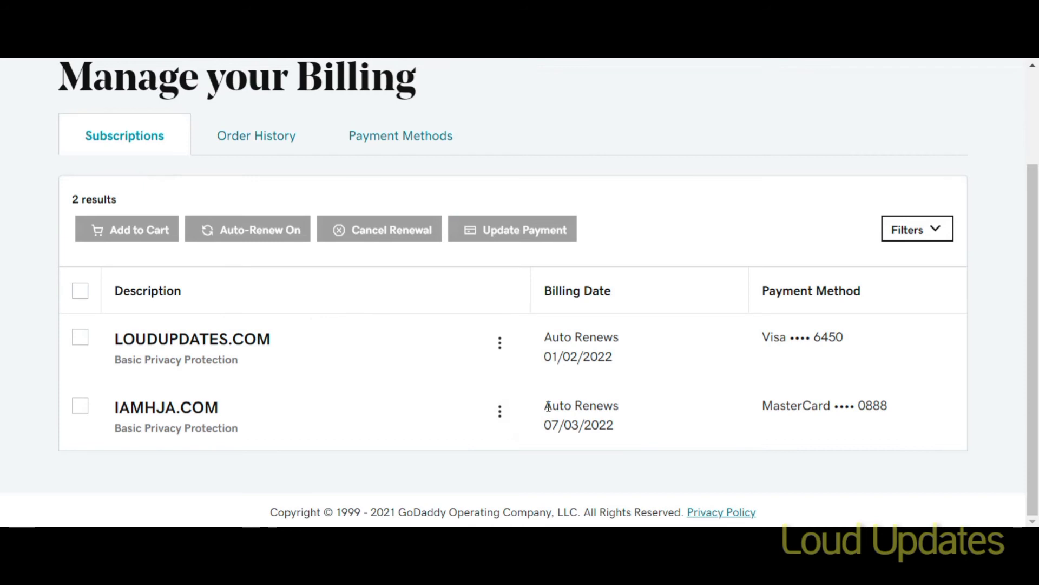
left_click_drag(545, 405, 619, 407)
left_click(555, 426)
left_click_drag(545, 424, 617, 427)
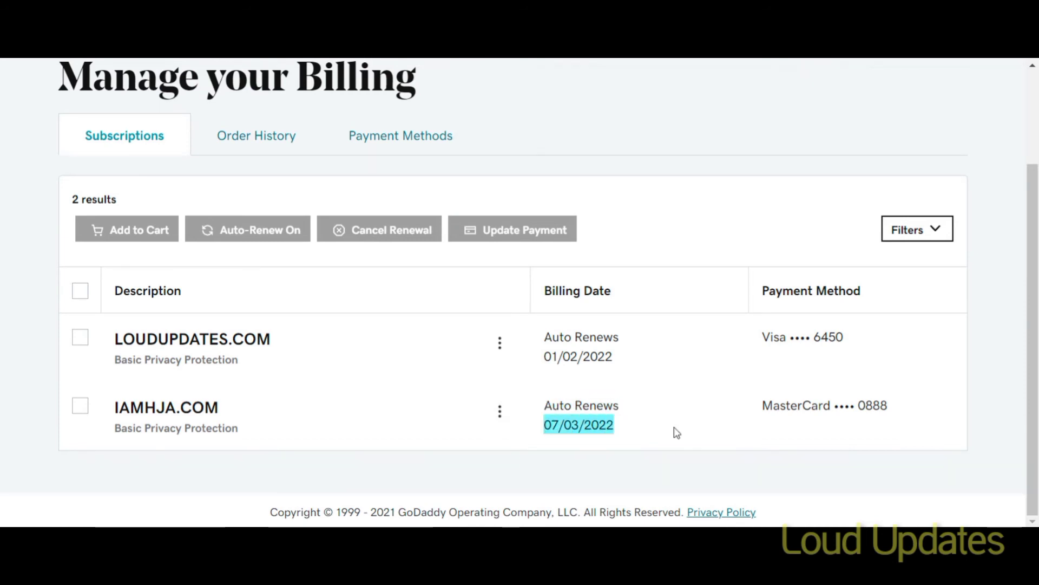
left_click(581, 426)
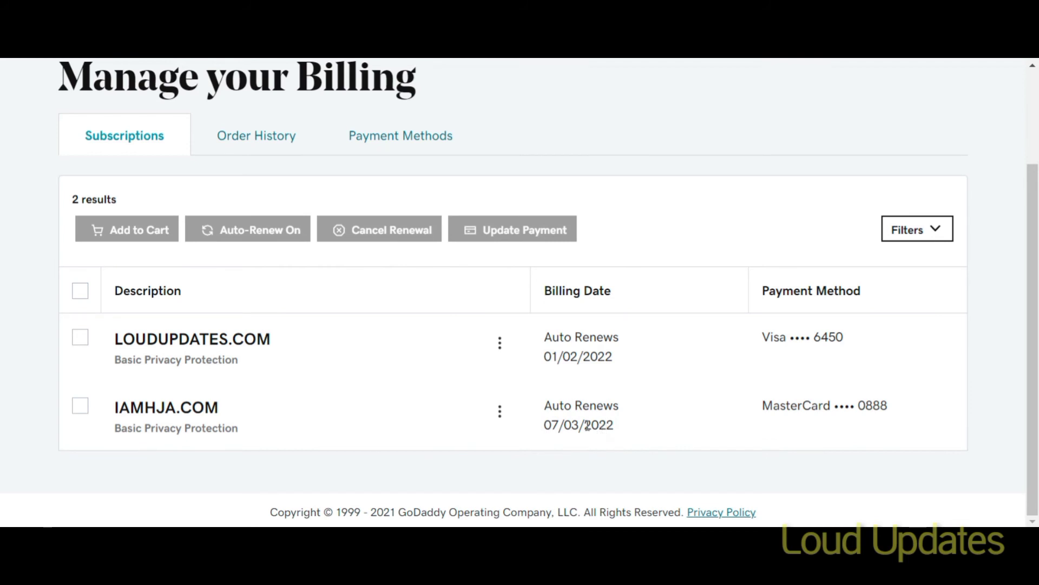
left_click_drag(547, 424, 616, 425)
left_click(644, 442)
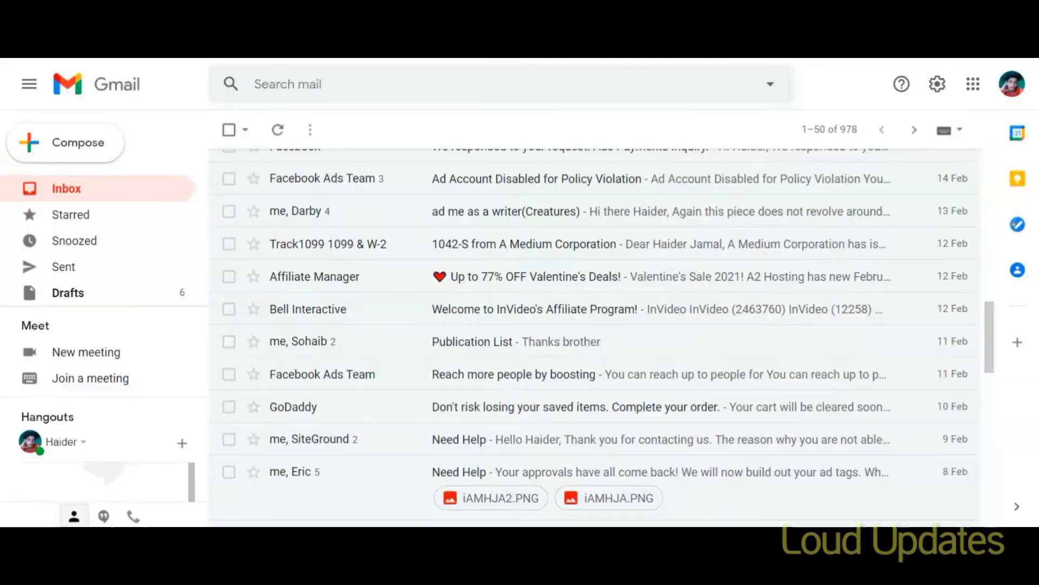
Open the newest GoDaddy email in Gmail and review the Rs2,278 iamhja.com .COM Domain Renewal
scroll(497, 174, "up", 2)
scroll(497, 174, "up", 10)
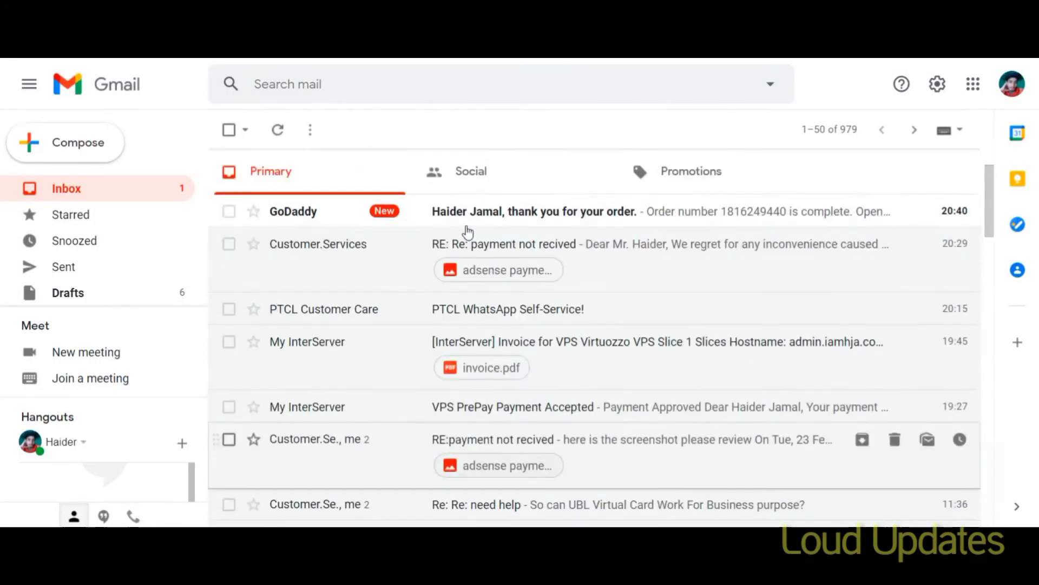
left_click(476, 215)
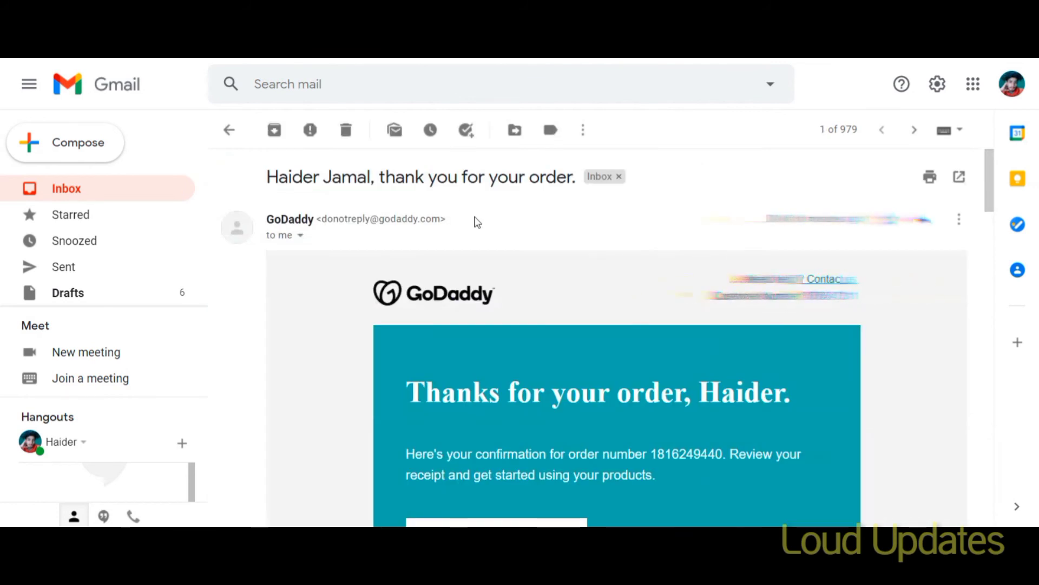
scroll(475, 216, "down", 3)
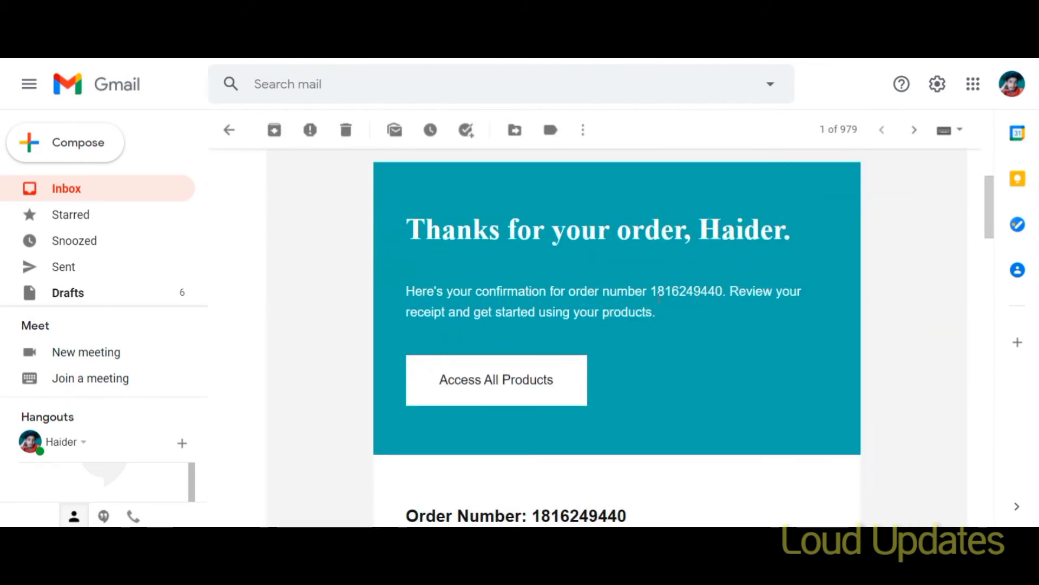
scroll(570, 316, "down", 6)
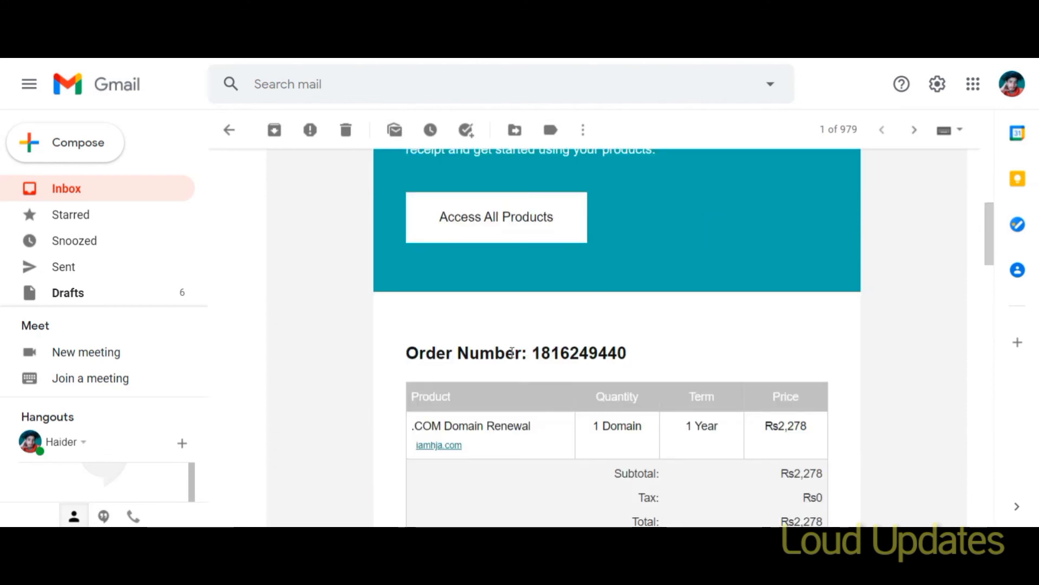
left_click_drag(782, 325, 796, 368)
left_click(805, 418)
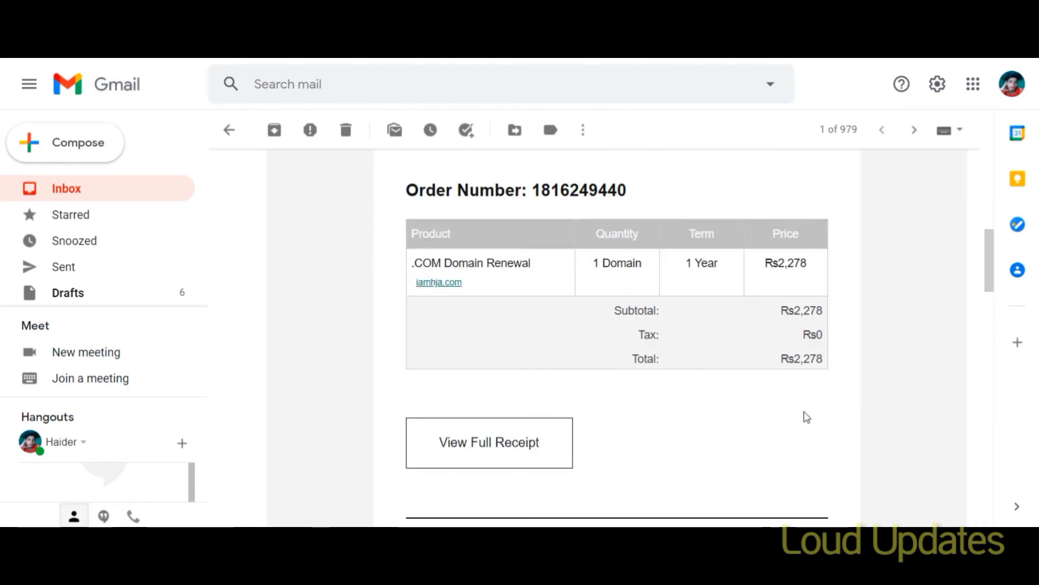
scroll(622, 292, "down", 4)
scroll(628, 296, "up", 5)
scroll(571, 282, "up", 6)
scroll(566, 276, "down", 8)
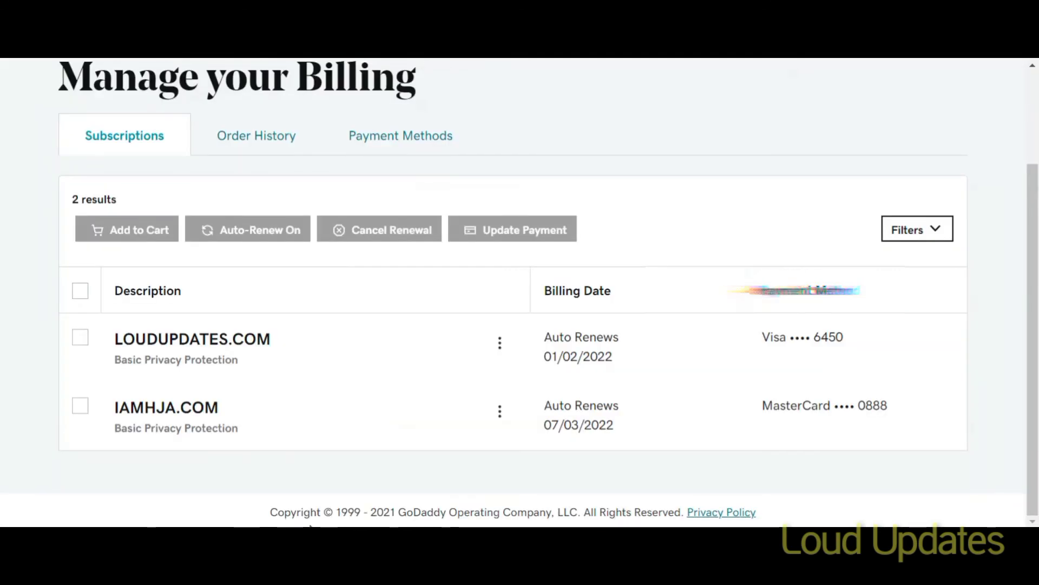
scroll(534, 336, "up", 3)
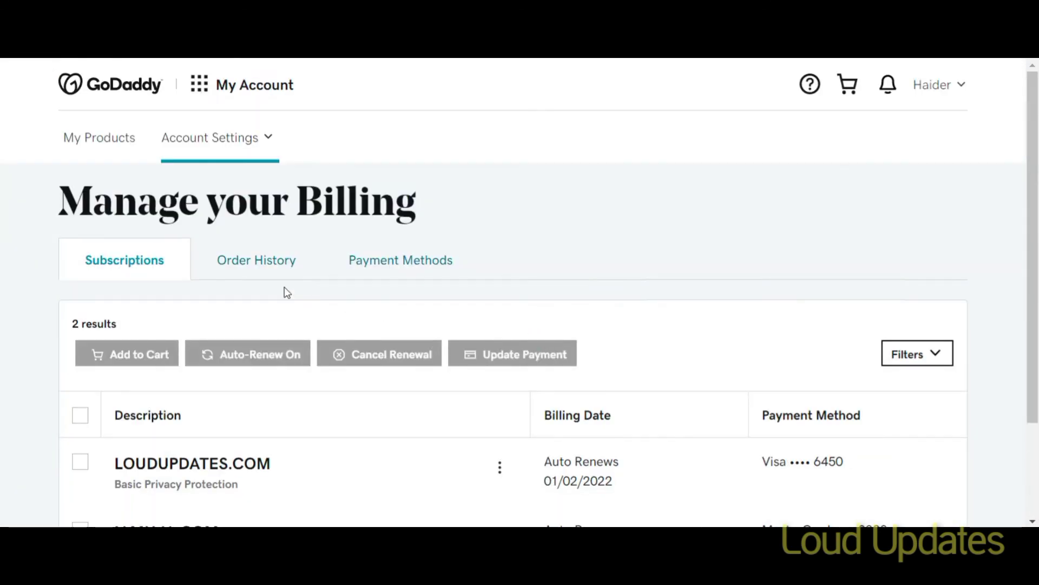
left_click(259, 272)
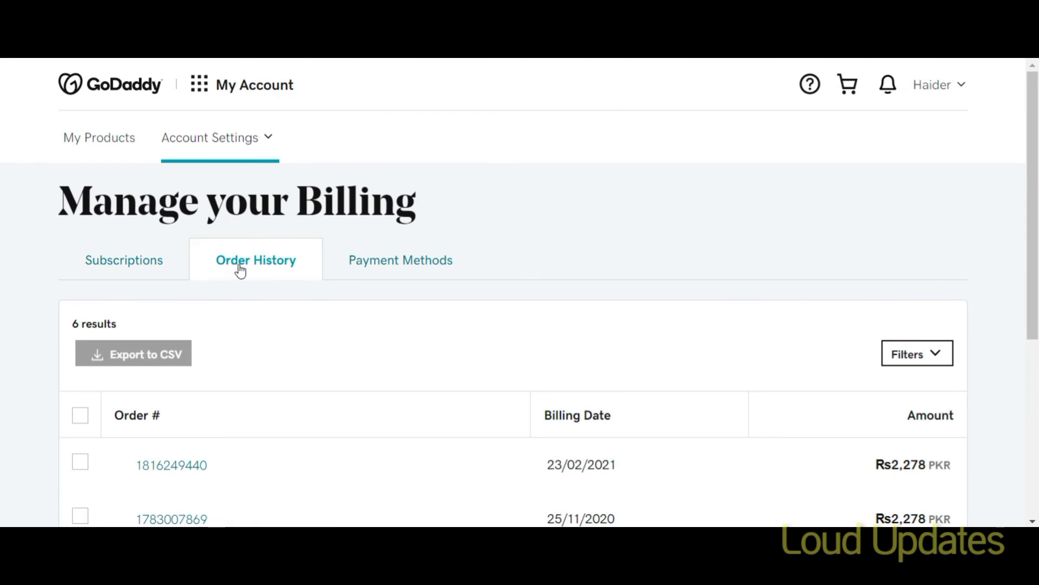
scroll(839, 247, "down", 5)
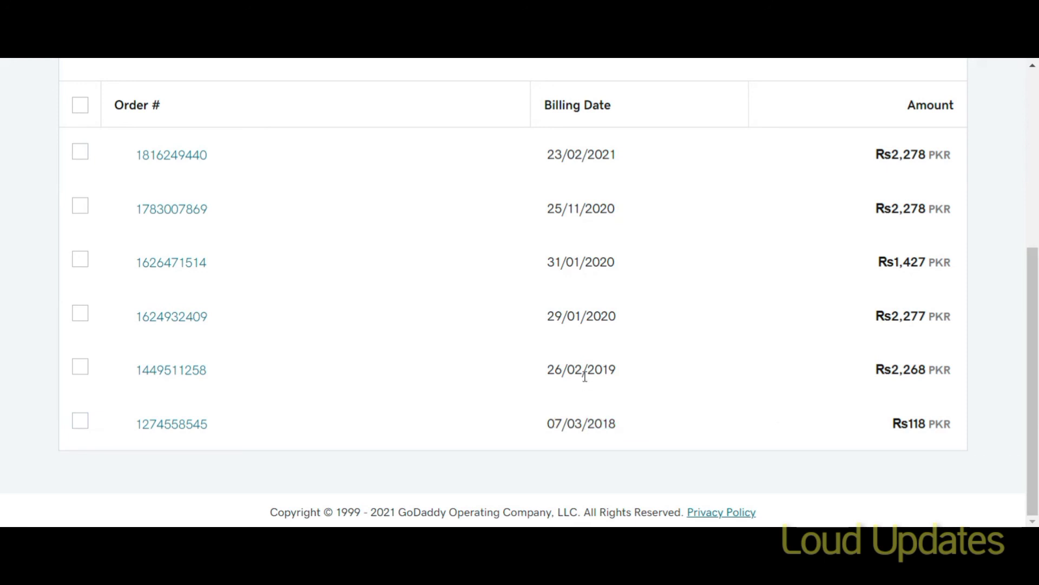
scroll(603, 347, "up", 5)
scroll(601, 363, "down", 5)
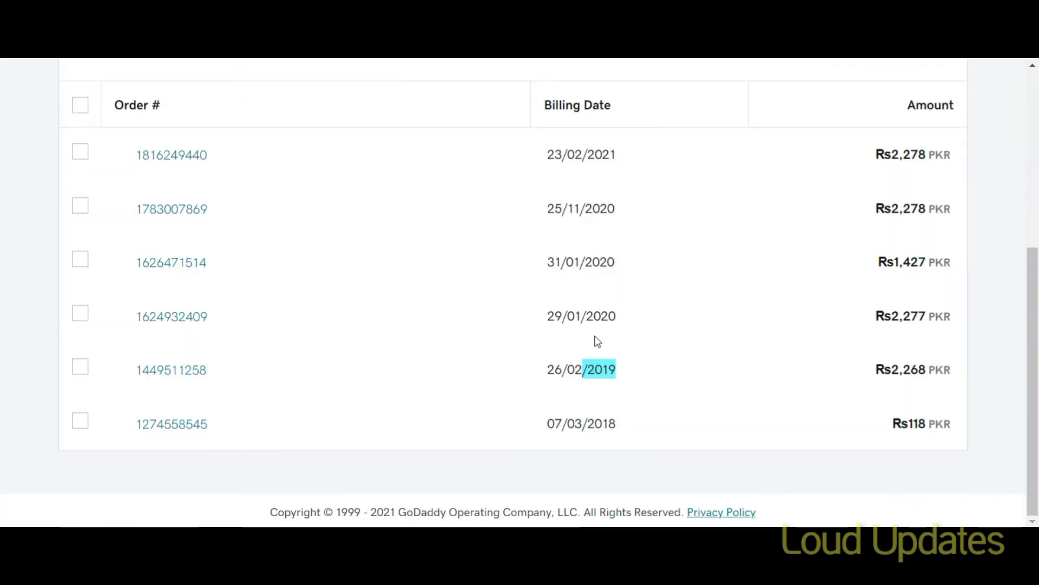
scroll(595, 341, "up", 2)
scroll(666, 351, "up", 5)
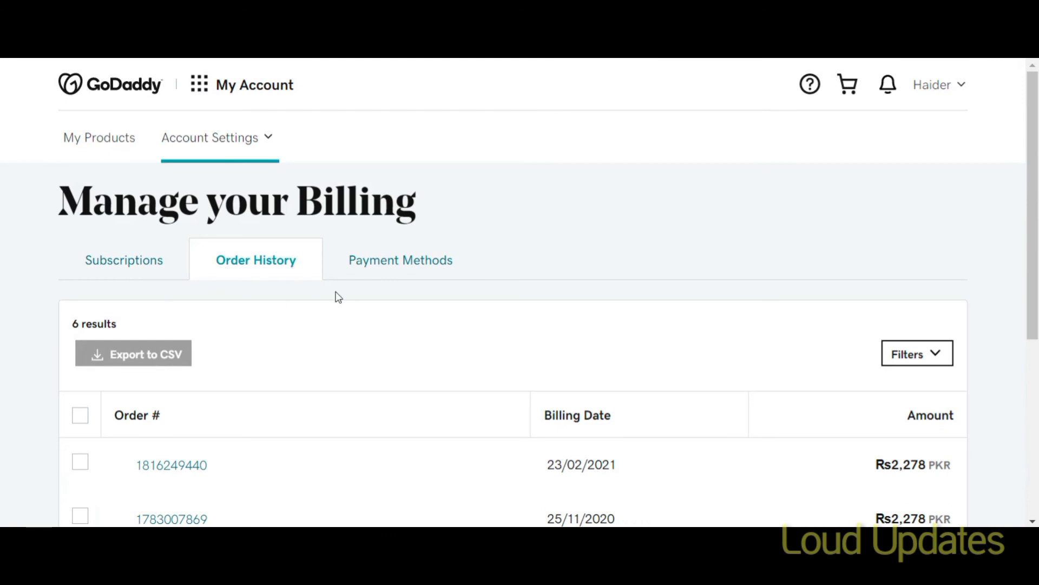
left_click(120, 255)
scroll(465, 297, "down", 2)
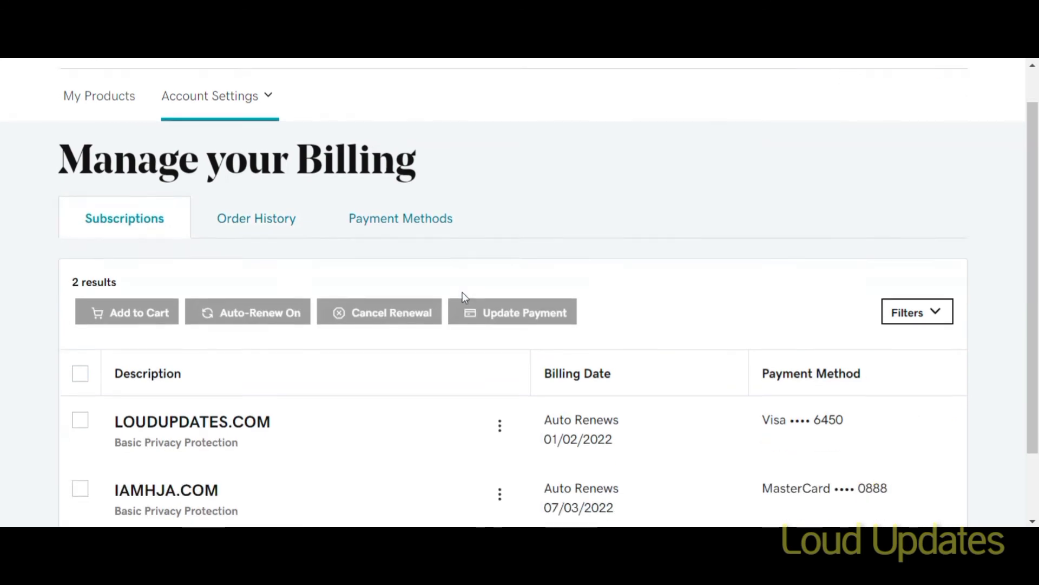